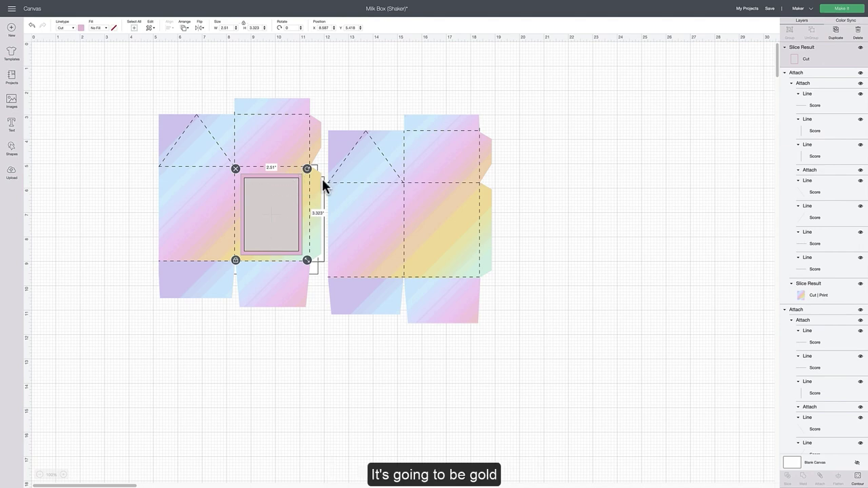
Step: Recolour the frame around the milk box window to gold, using the custom colour #d8b045
click(81, 29)
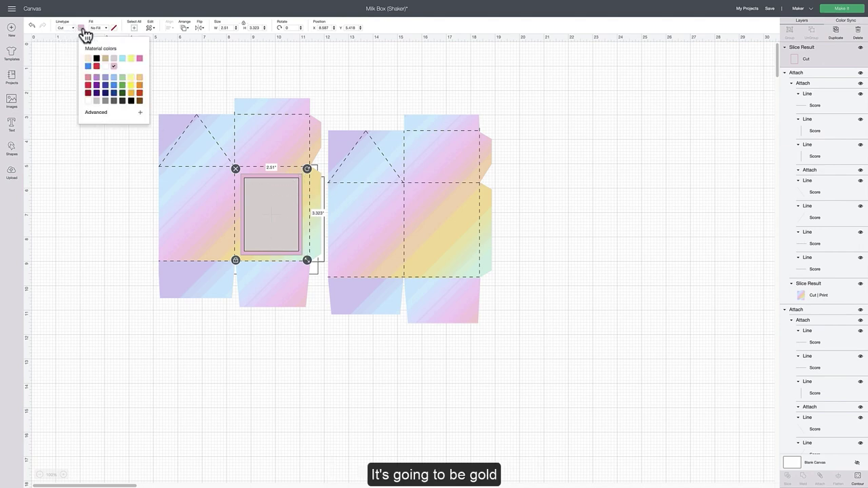
click(141, 101)
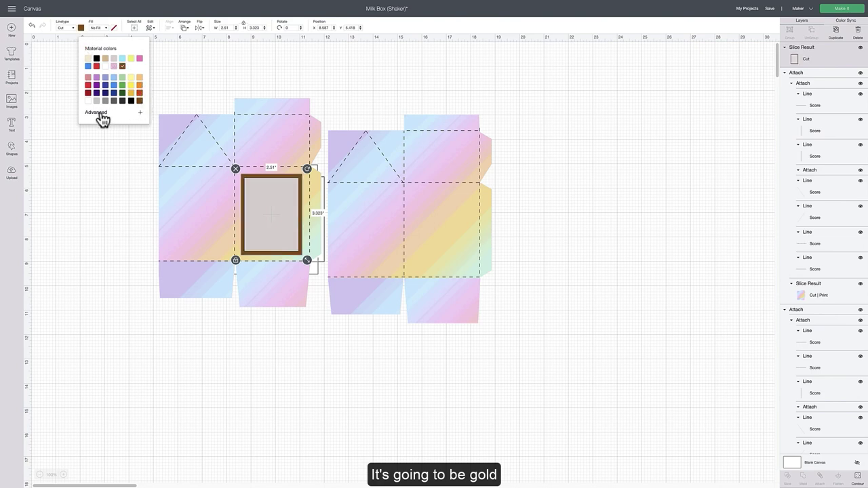
click(100, 114)
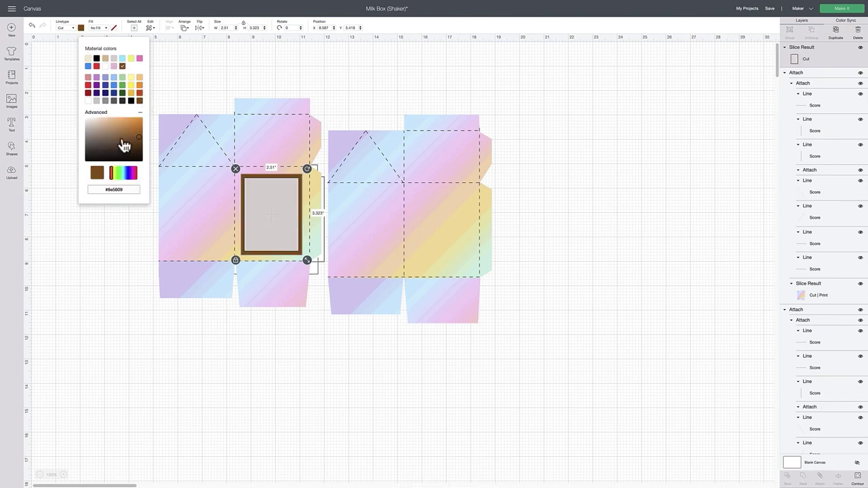
click(108, 123)
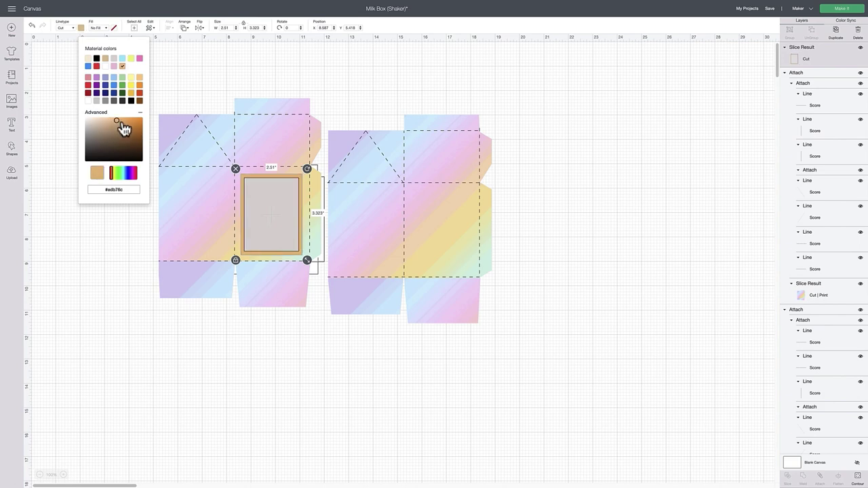
click(123, 121)
click(124, 125)
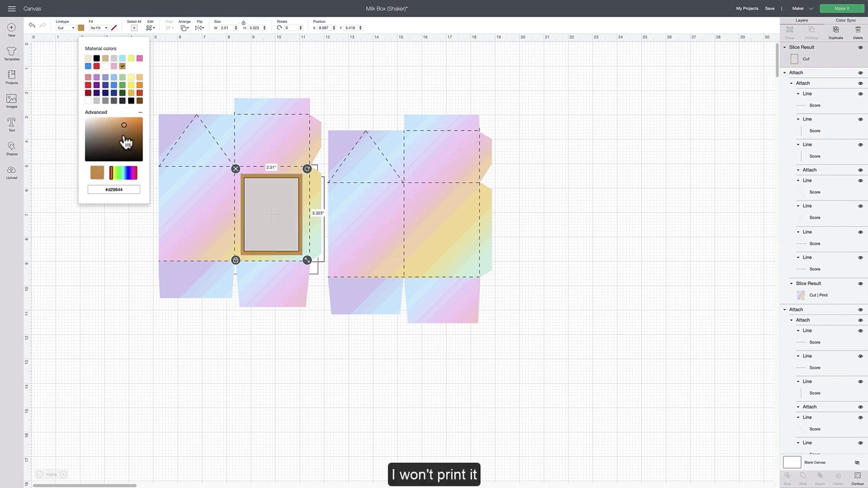
click(125, 138)
click(135, 123)
click(114, 174)
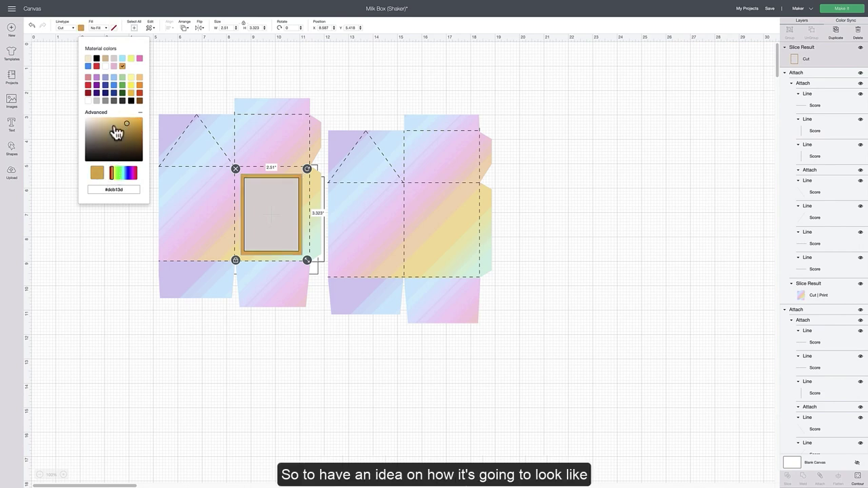
click(116, 122)
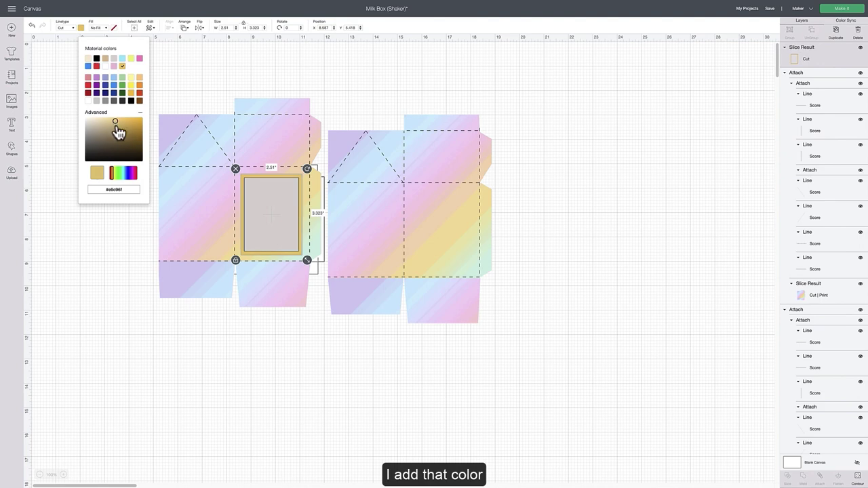
click(116, 125)
click(120, 126)
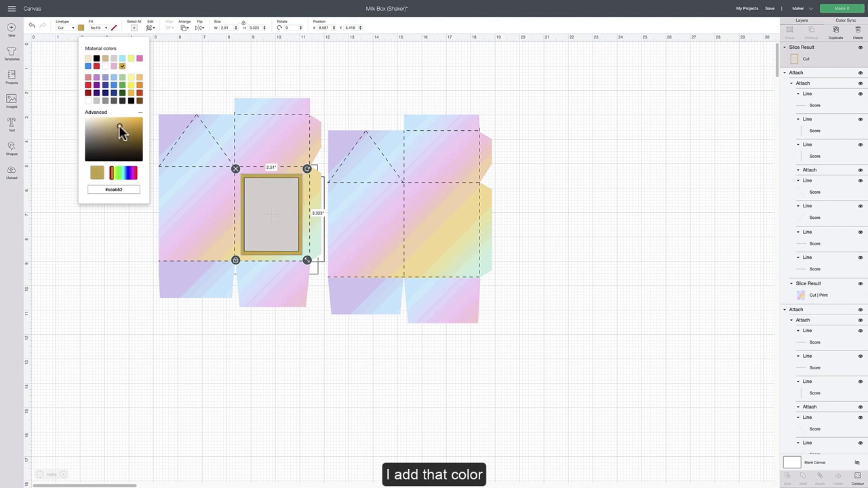
click(122, 126)
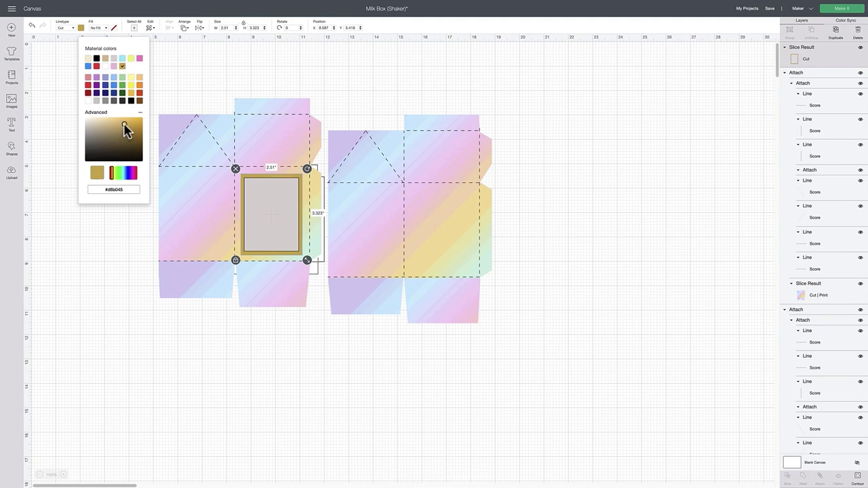
click(128, 235)
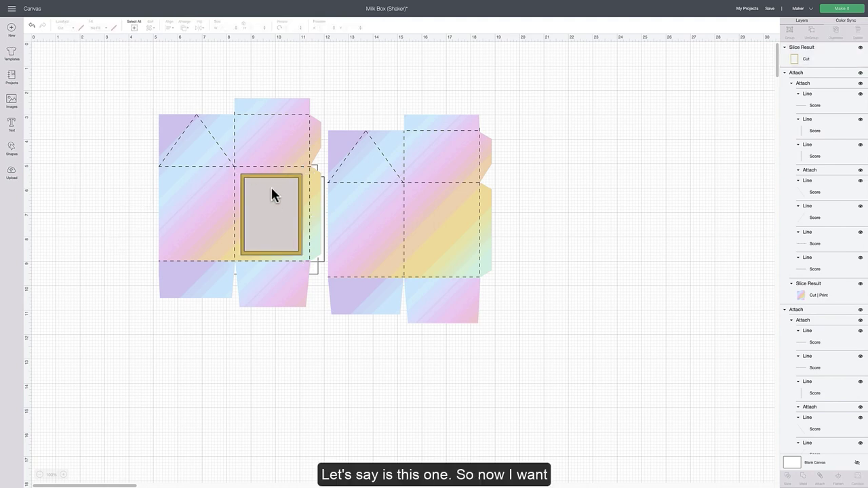
Step: Nudge the gold frame to about X 8.629, Y 5.377 on the milk box and deselect it
mouse_move(275, 174)
mouse_down()
mouse_move(255, 163)
mouse_move(277, 175)
mouse_up()
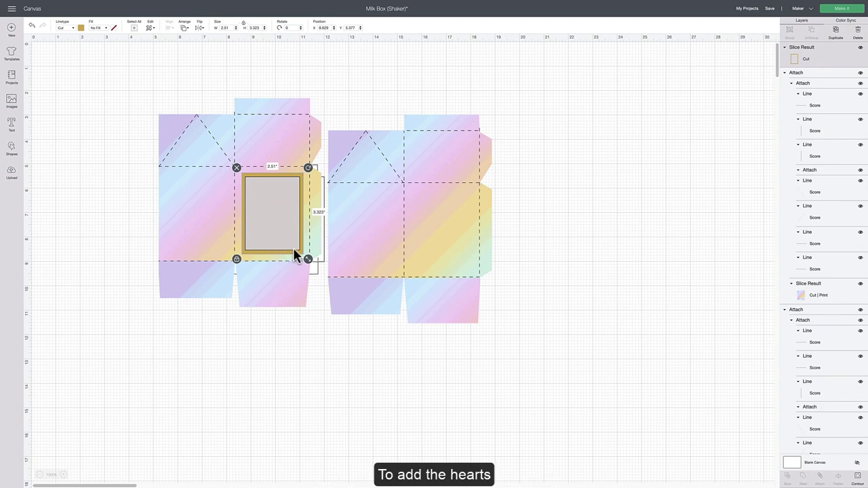
click(125, 163)
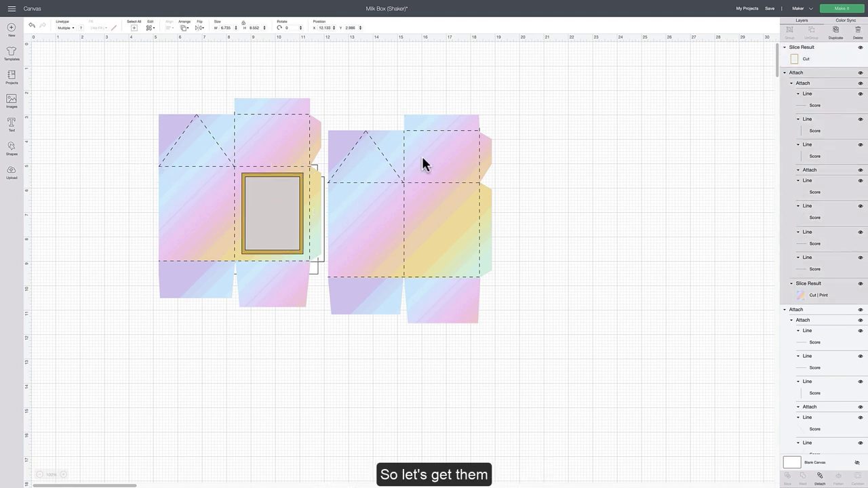
drag(422, 156, 405, 139)
Step: Go to the image upload page, shrink the window and open the xoxo folder of the desktop's Love Hearts Bundle beside it
click(12, 180)
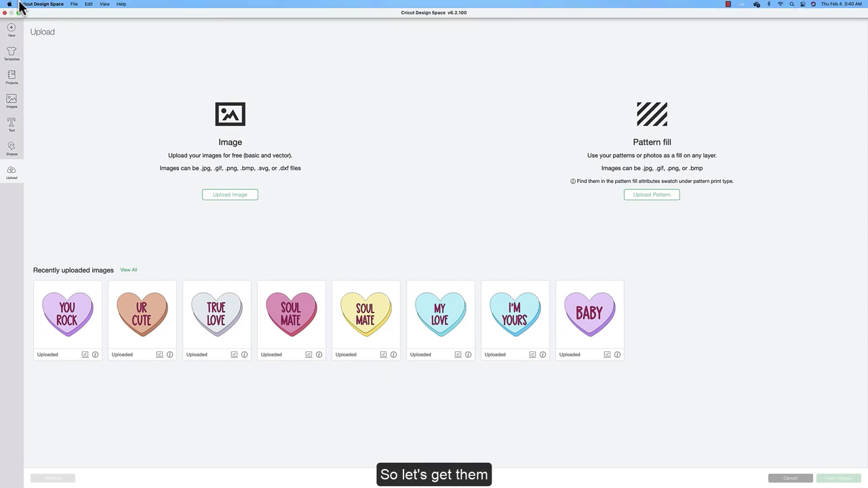
click(19, 16)
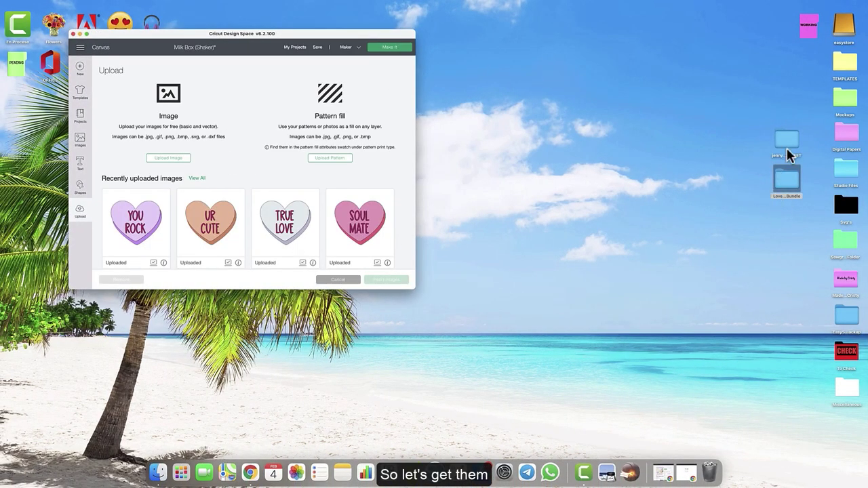
double_click(788, 141)
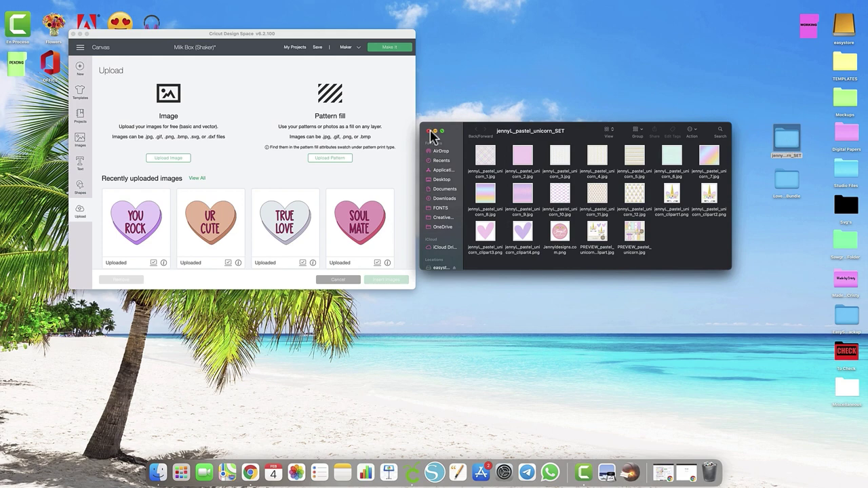
click(429, 130)
double_click(788, 180)
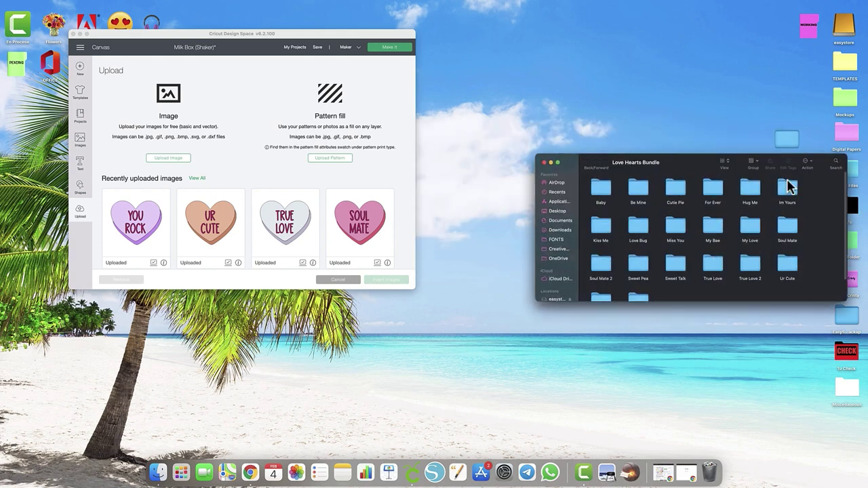
drag(634, 173, 364, 133)
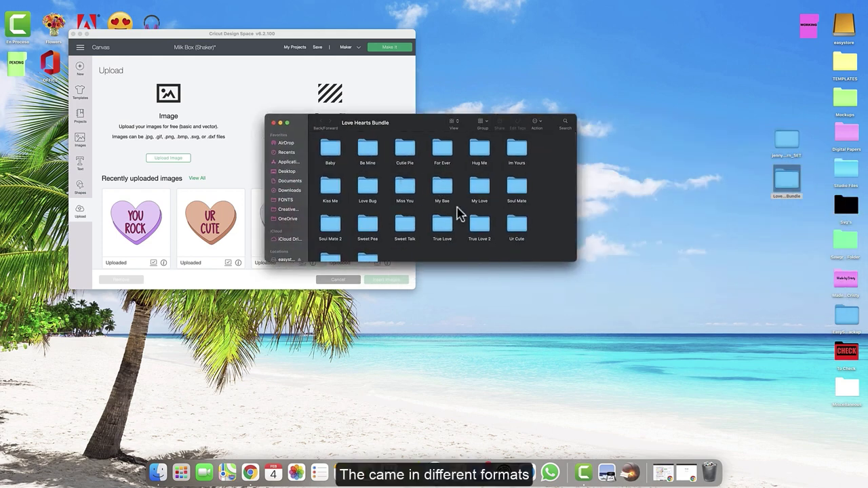
scroll(458, 214, down, 2)
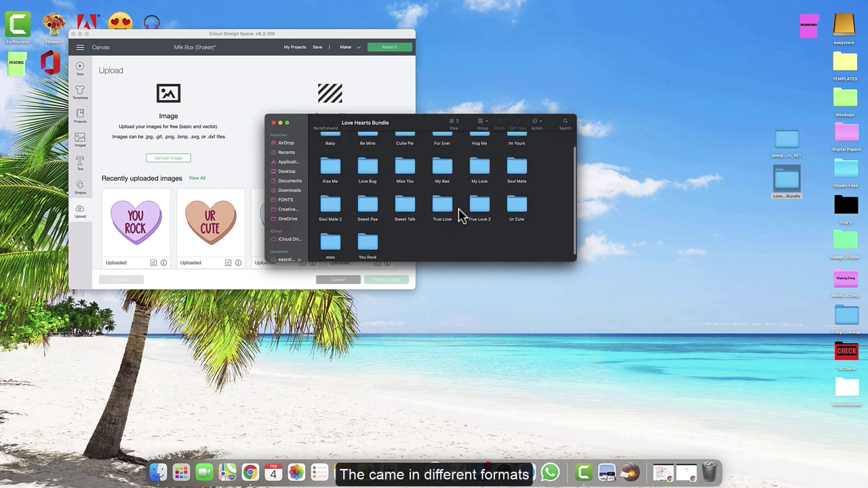
scroll(459, 177, up, 1)
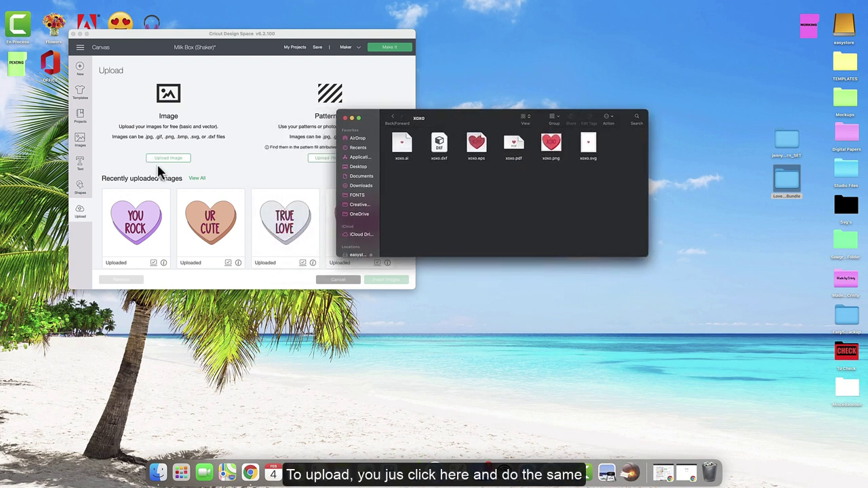
Step: Upload xoxo.svg from the xoxo folder as an image and close the folder window
click(178, 167)
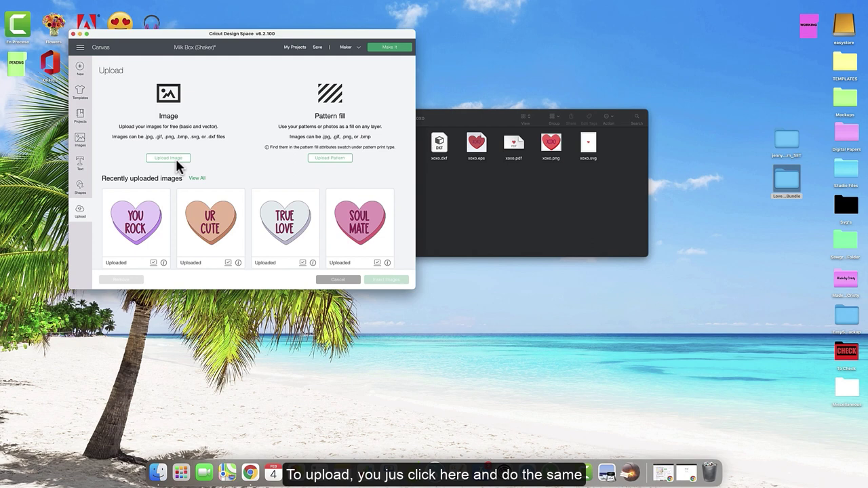
click(176, 160)
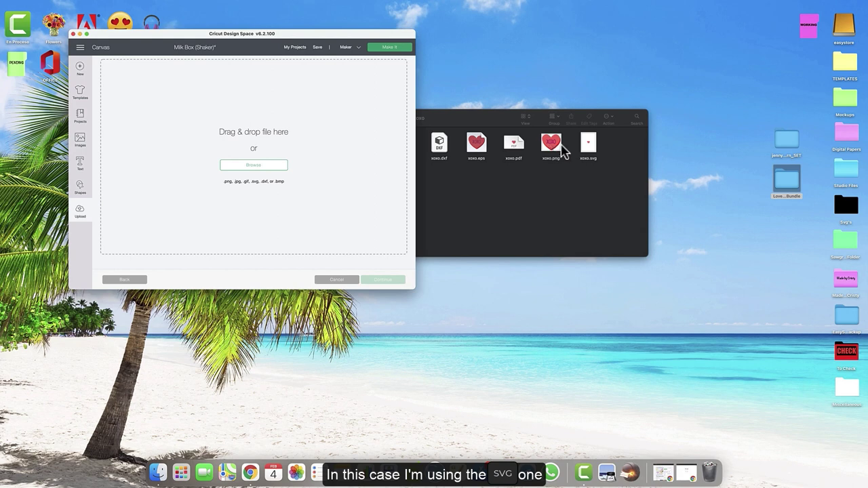
drag(587, 150, 215, 156)
click(384, 281)
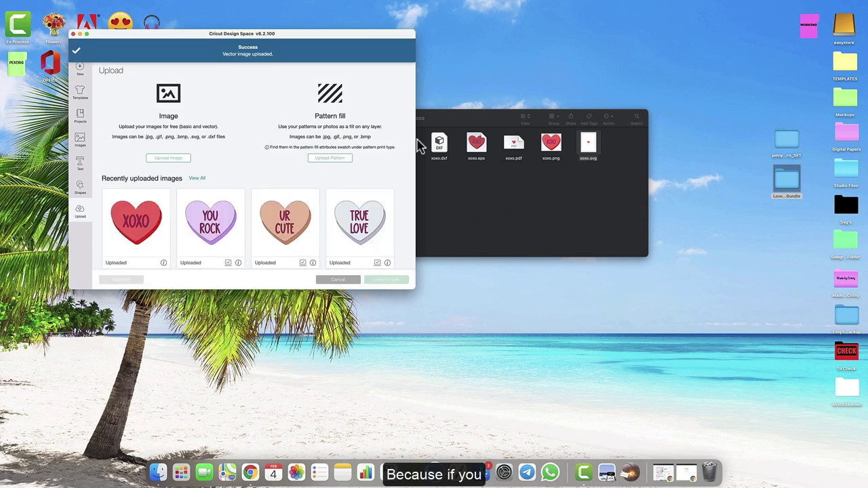
click(447, 124)
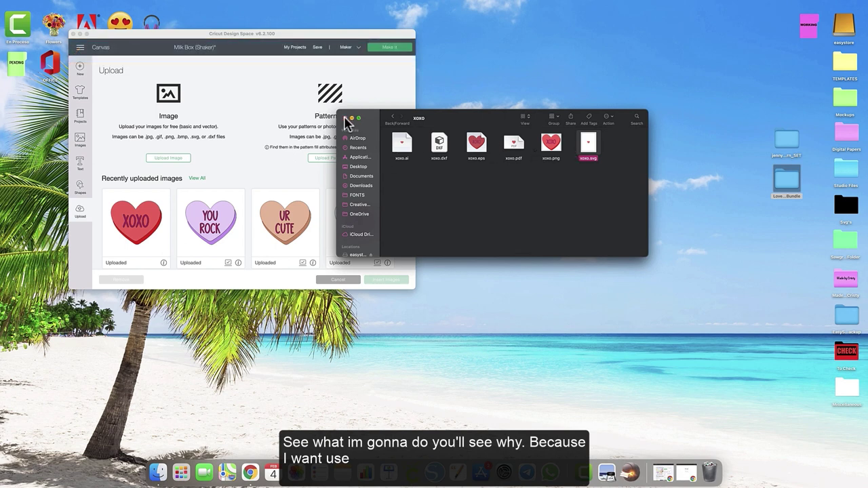
click(345, 118)
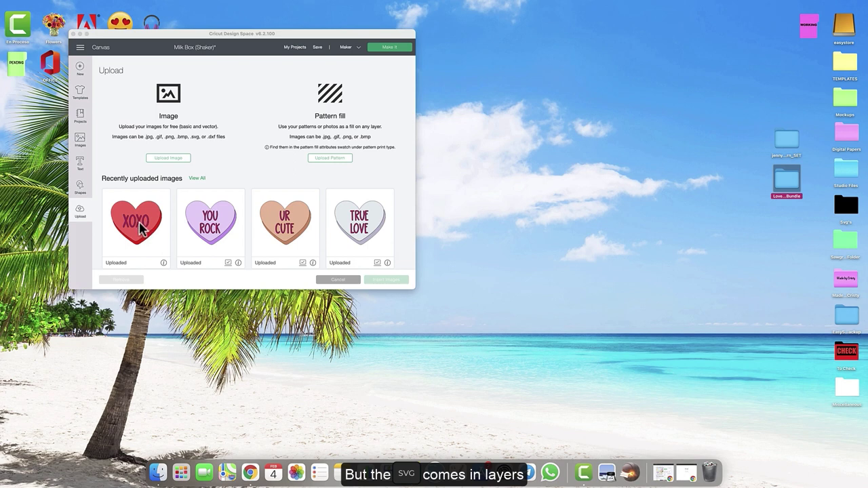
click(127, 229)
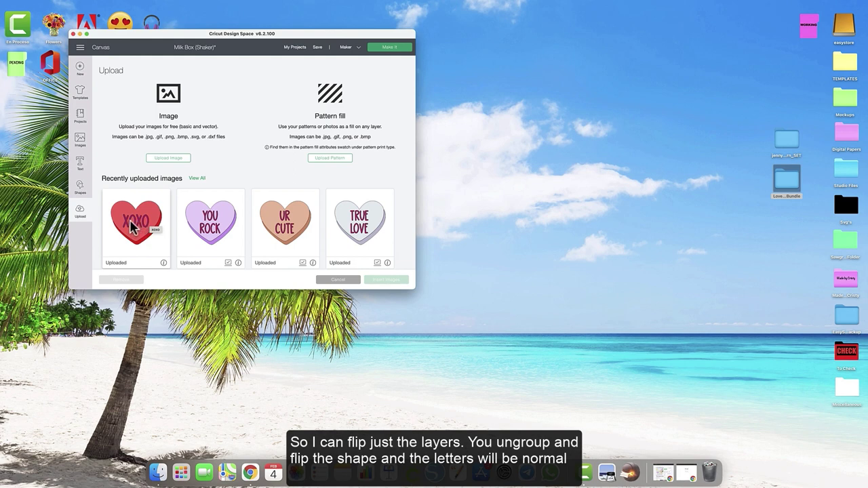
click(336, 279)
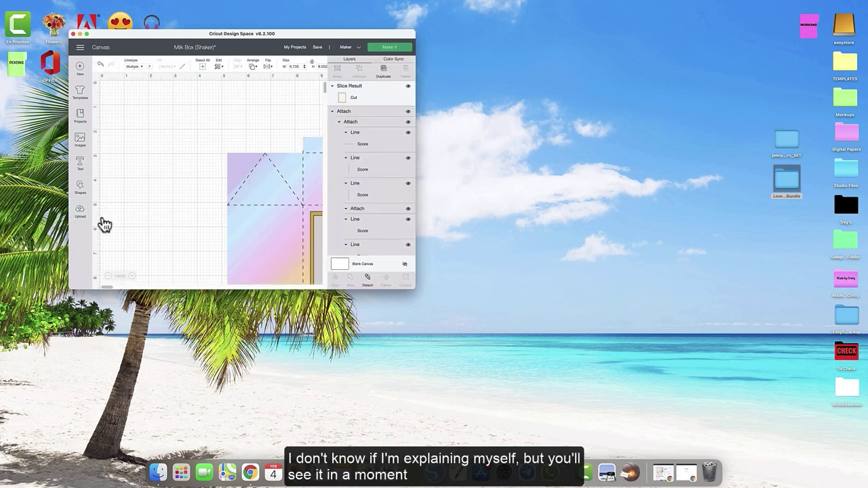
click(80, 212)
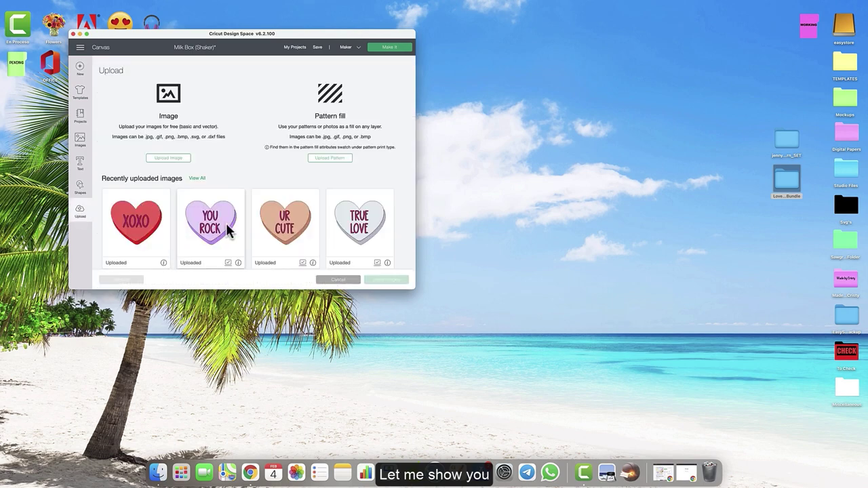
Step: Return to full screen and insert all nine recently uploaded heart images, from XOXO to Baby, onto the canvas
click(86, 33)
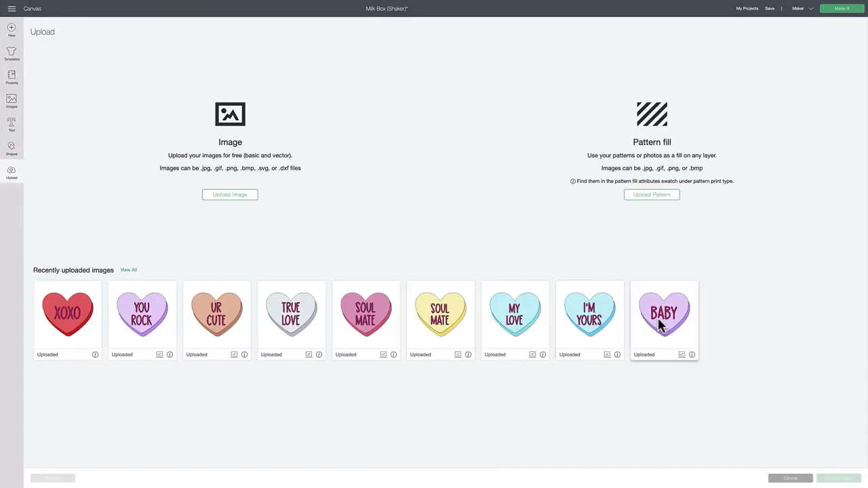
click(586, 323)
click(517, 317)
click(655, 318)
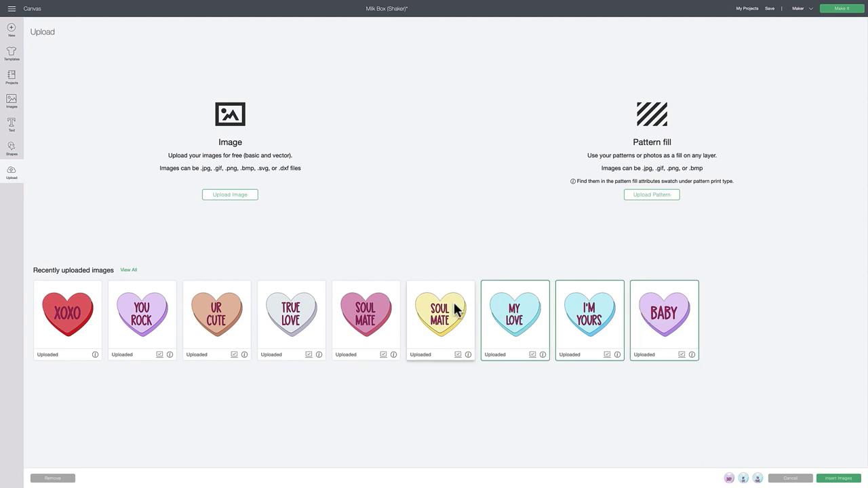
click(430, 312)
click(343, 314)
click(294, 315)
click(241, 312)
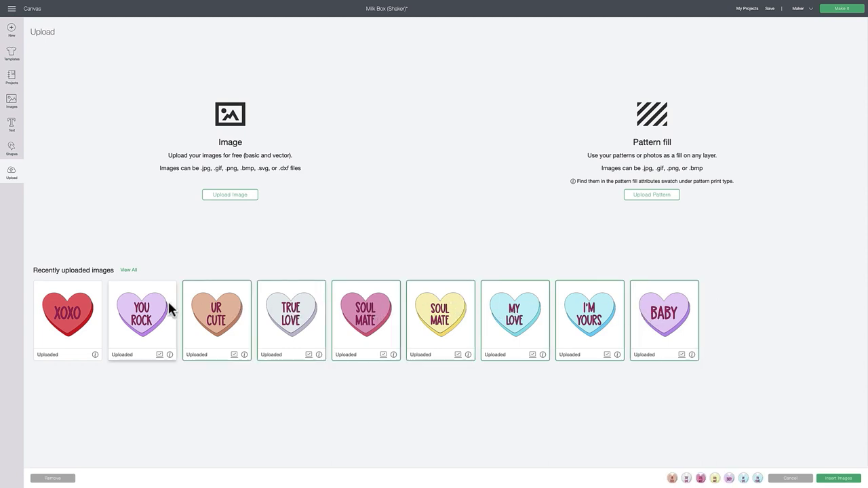
click(160, 306)
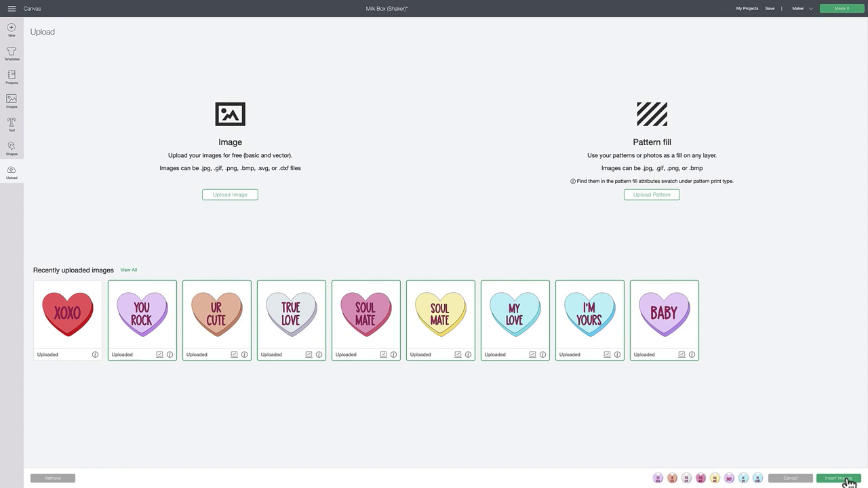
click(80, 324)
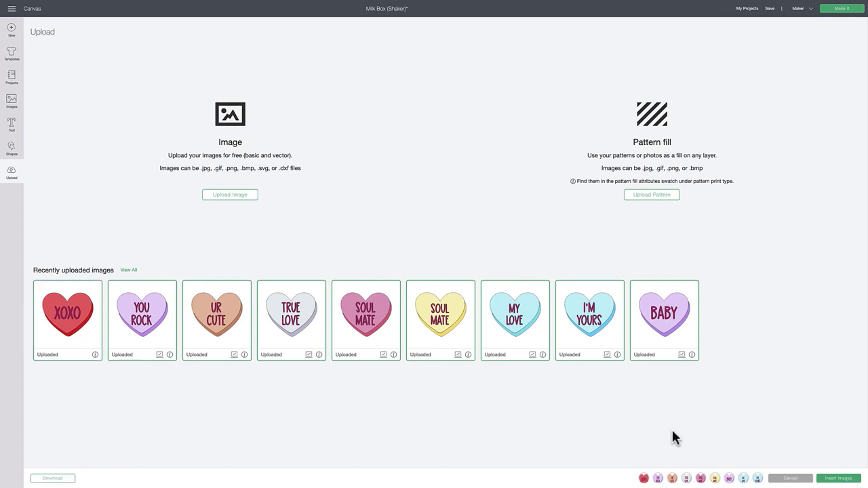
click(839, 478)
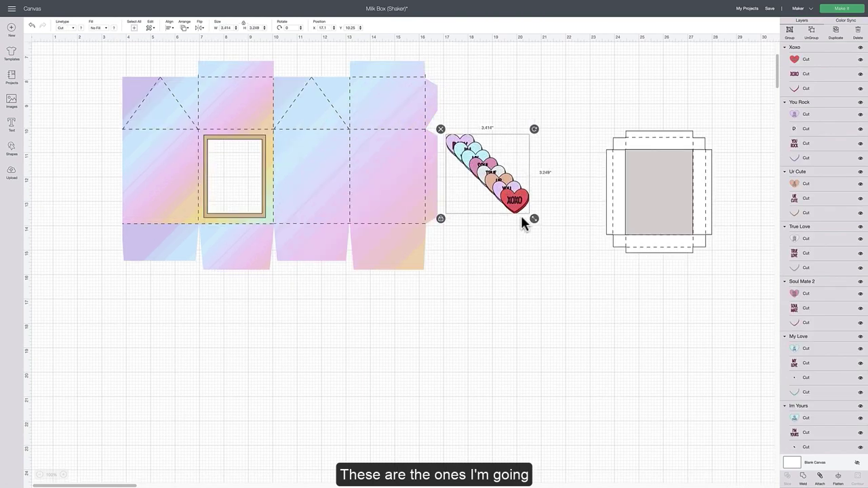
Step: Separate the XOXO and You Rock hearts from the stack, placing them side by side just below it
click(523, 219)
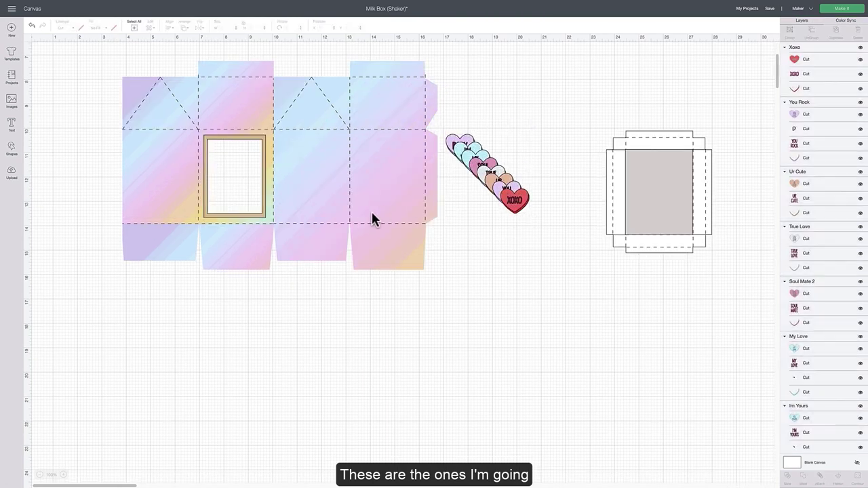
drag(514, 204, 504, 231)
drag(506, 193, 533, 234)
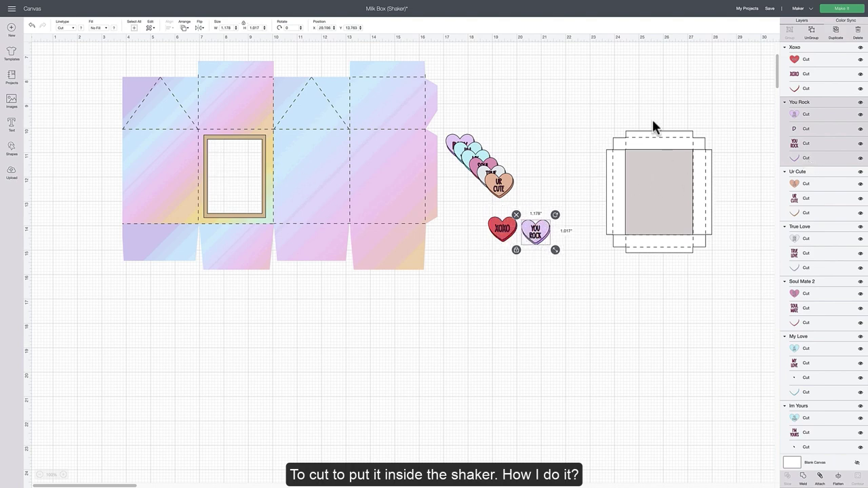
Step: Shift the shaker tray and the XOXO heart slightly, and duplicate the XOXO heart with the copy directly below it
drag(653, 136, 634, 121)
drag(505, 234, 473, 227)
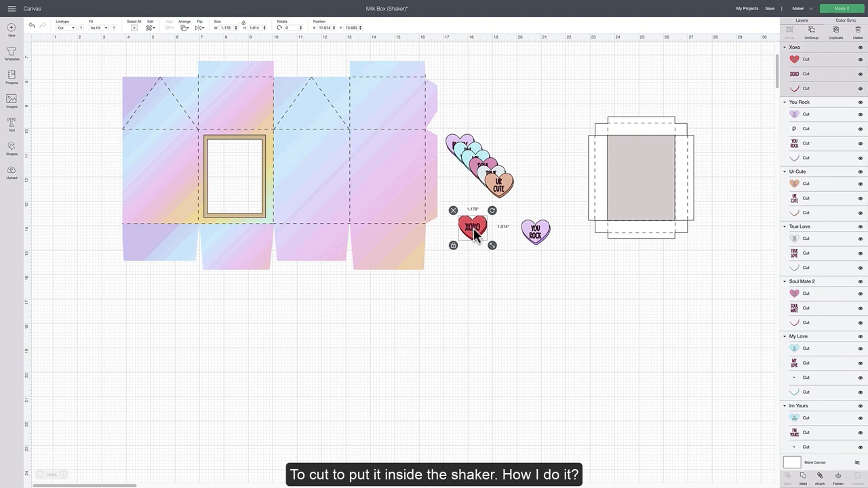
click(836, 32)
drag(485, 236, 469, 266)
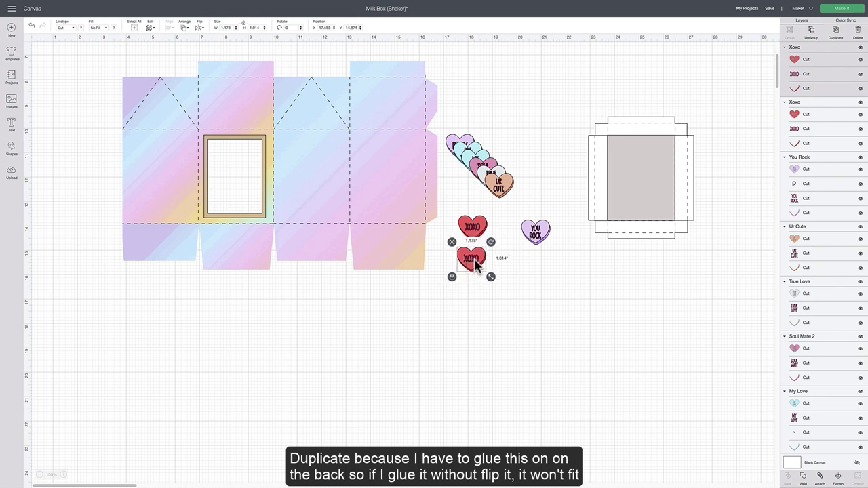
click(508, 275)
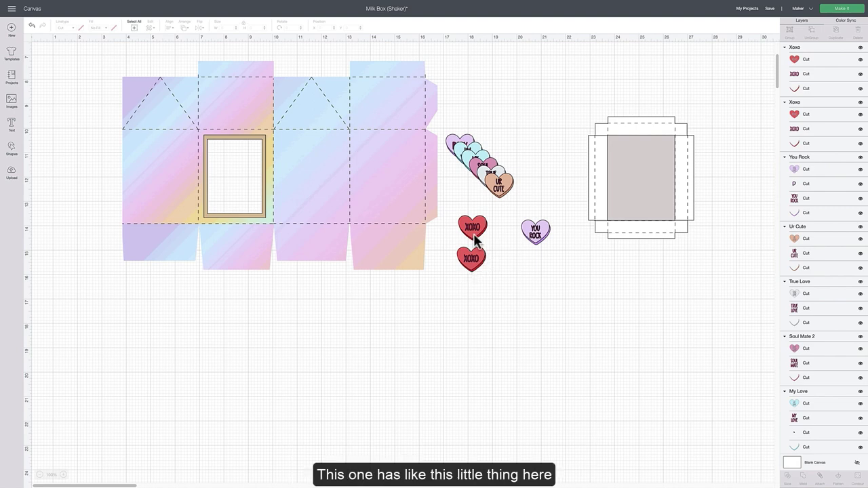
Step: Try flipping the whole upper XOXO heart horizontally, lettering included, and undo the flip
mouse_move(477, 239)
mouse_down()
mouse_move(468, 261)
mouse_move(480, 235)
mouse_move(481, 248)
mouse_move(476, 234)
mouse_move(468, 267)
mouse_move(477, 238)
mouse_up()
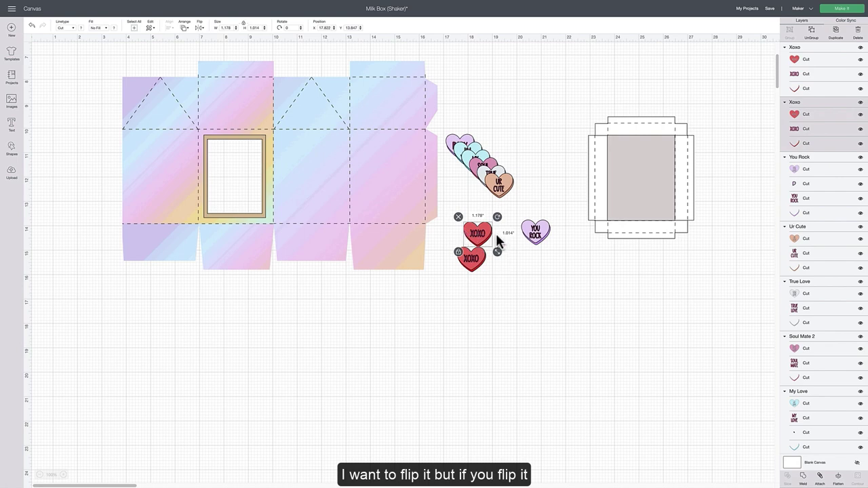
drag(484, 231, 495, 235)
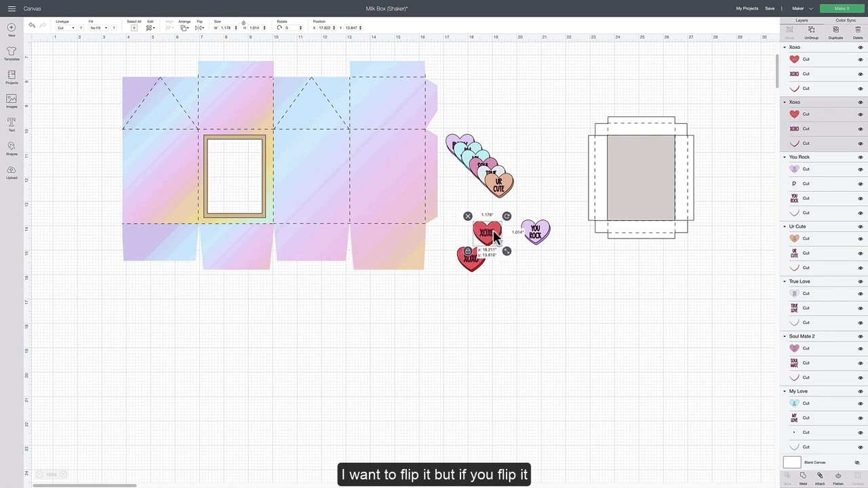
click(199, 28)
click(205, 37)
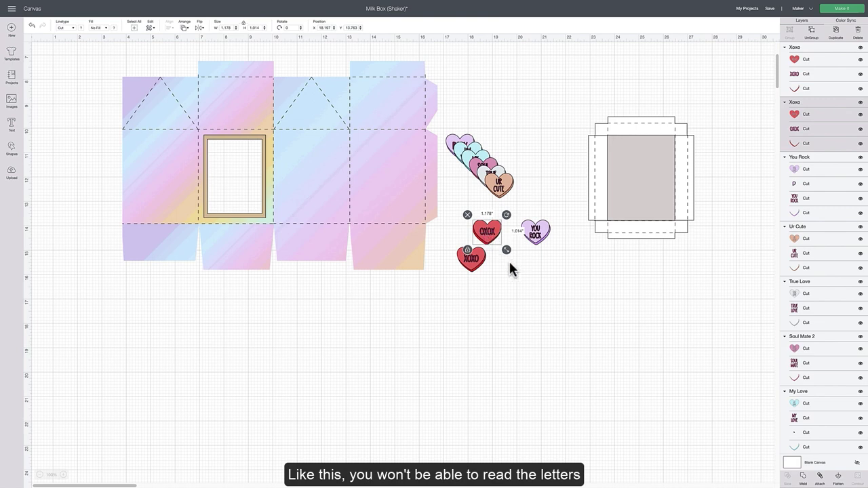
click(30, 26)
Step: Realign the upper XOXO heart above its copy, ungroup it and hide all contours of its red heart layer
drag(494, 242, 483, 234)
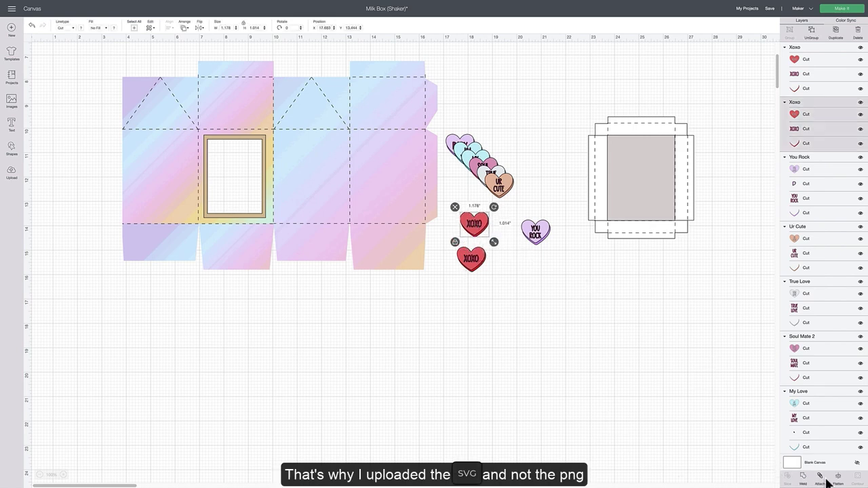
click(813, 31)
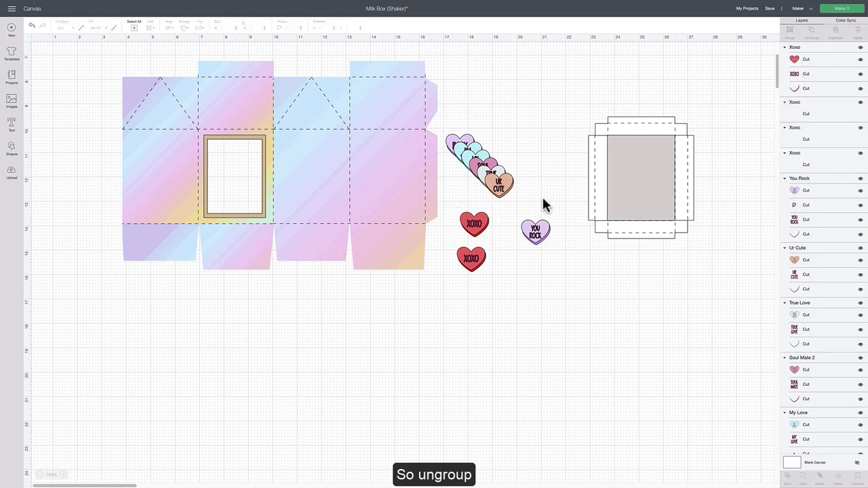
click(474, 224)
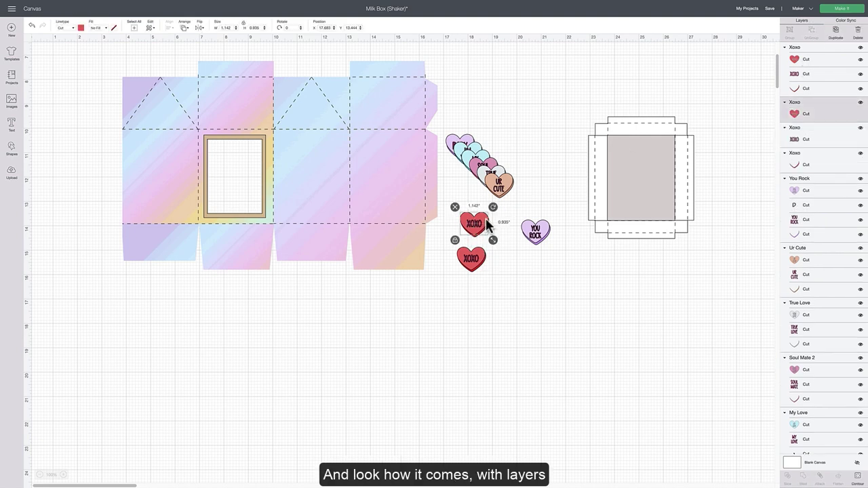
click(857, 477)
click(552, 212)
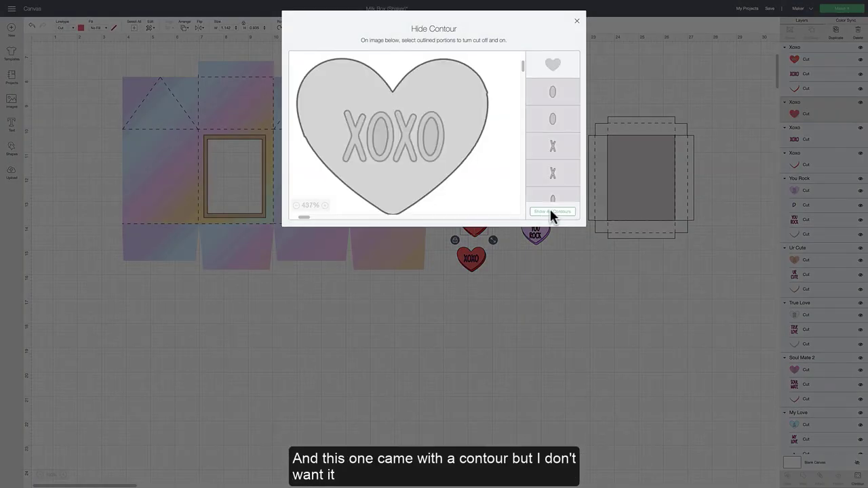
click(577, 21)
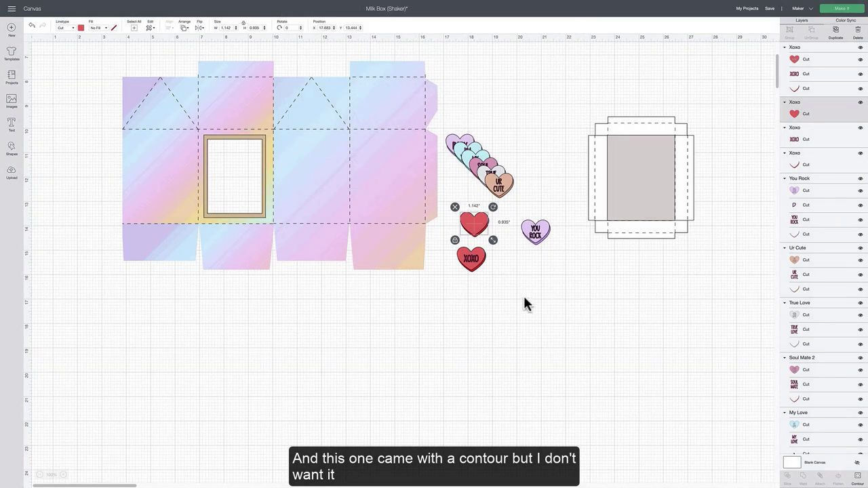
Step: Try sending the solid red heart behind the XOXO lettering on the canvas, and undo the changes
right_click(475, 226)
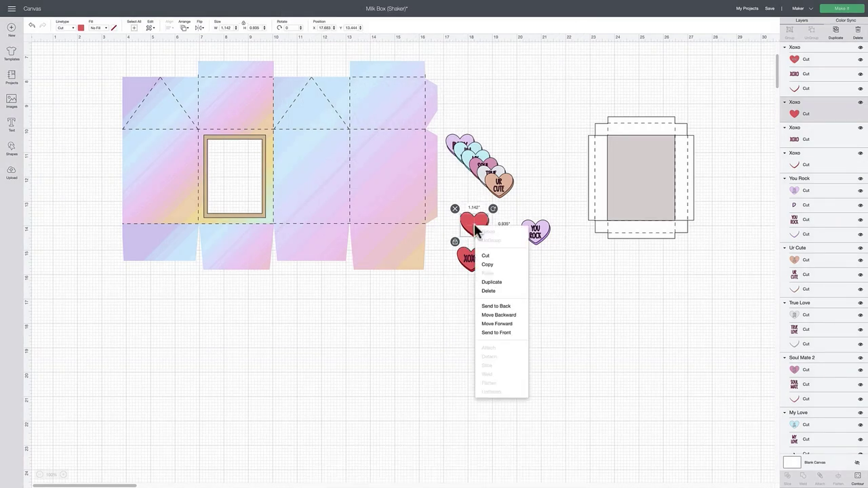
click(497, 306)
click(516, 260)
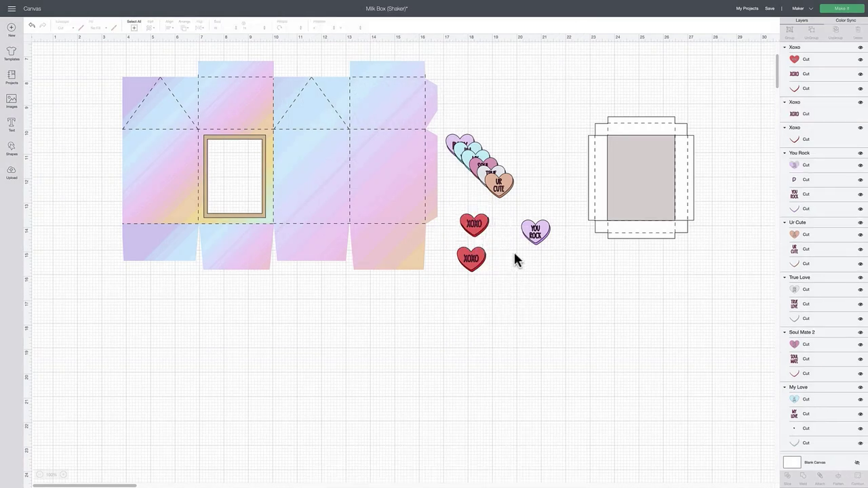
click(31, 26)
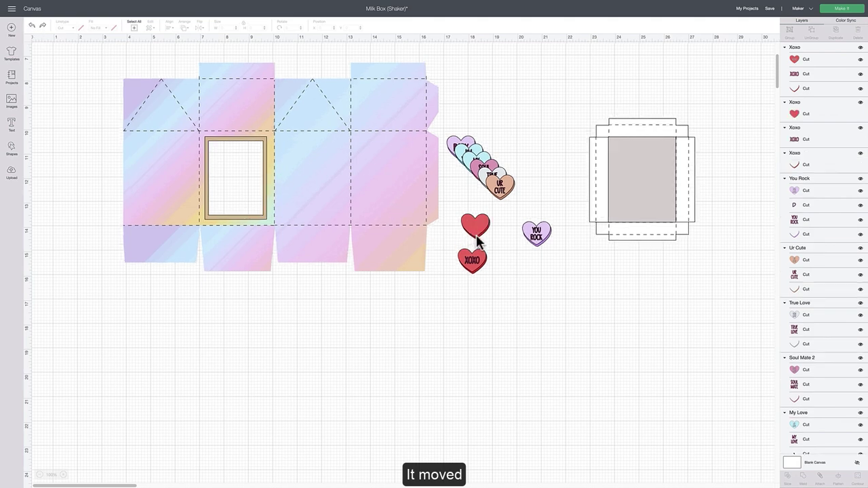
right_click(475, 234)
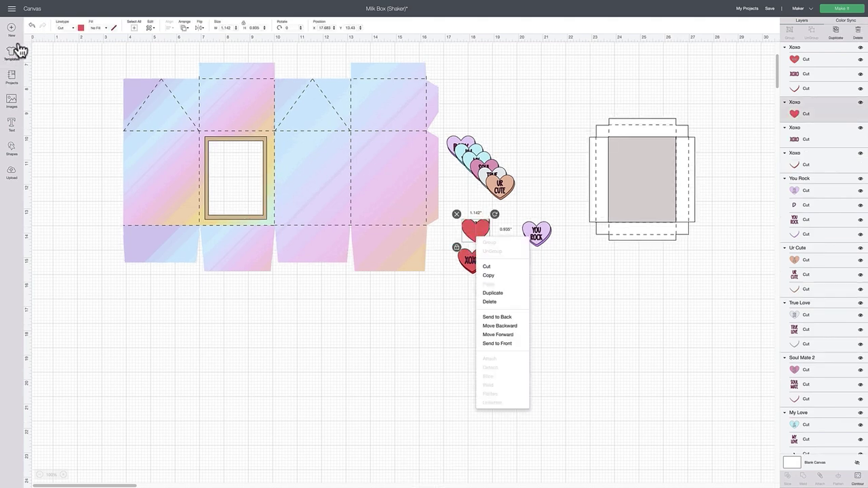
click(30, 26)
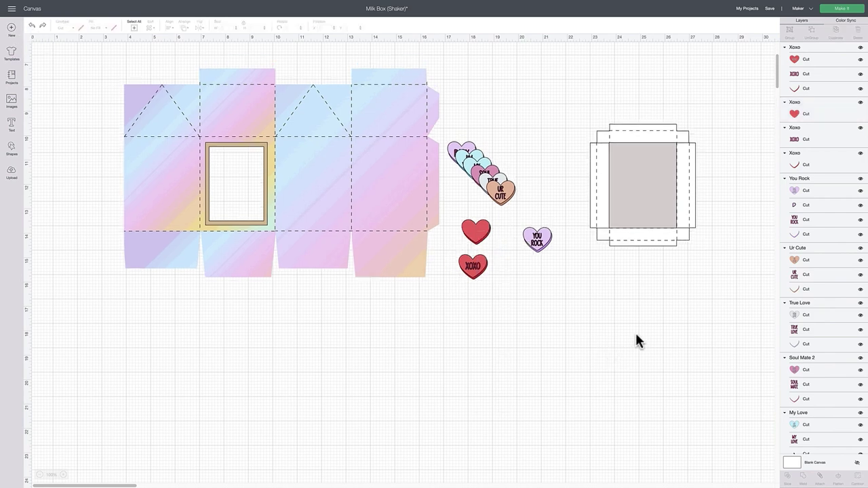
Step: Send the solid red heart layer of the upper XOXO heart to the back
click(823, 112)
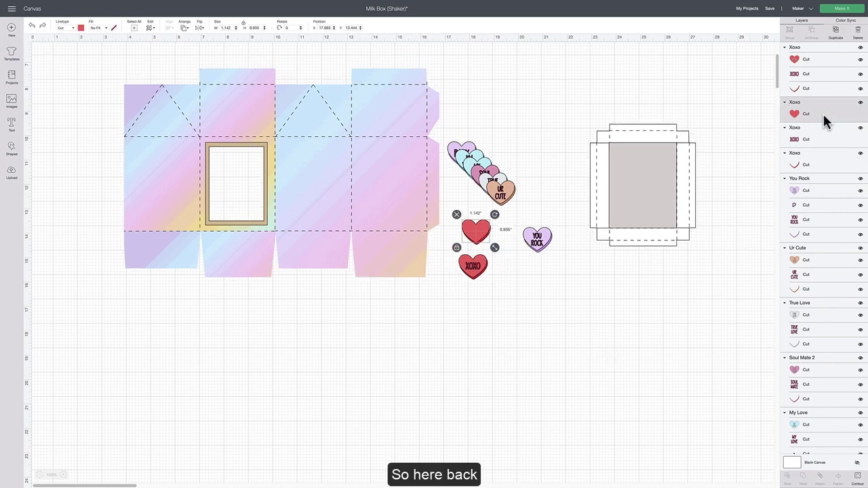
right_click(822, 112)
click(783, 197)
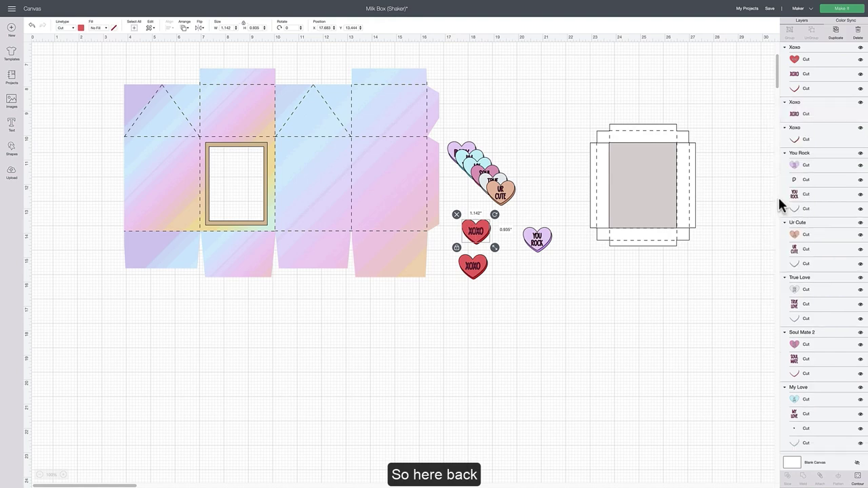
click(517, 311)
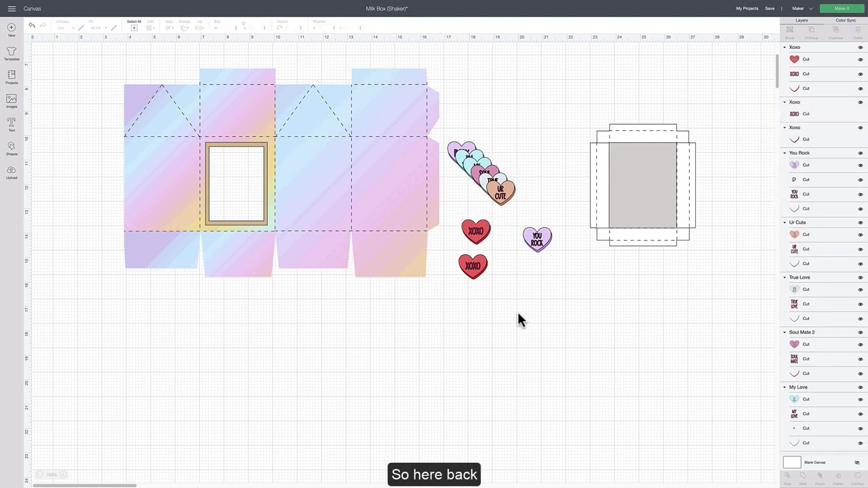
Step: Group the upper heart's solid red layer with its dark shadow layer, leaving the XOXO lettering out
click(490, 234)
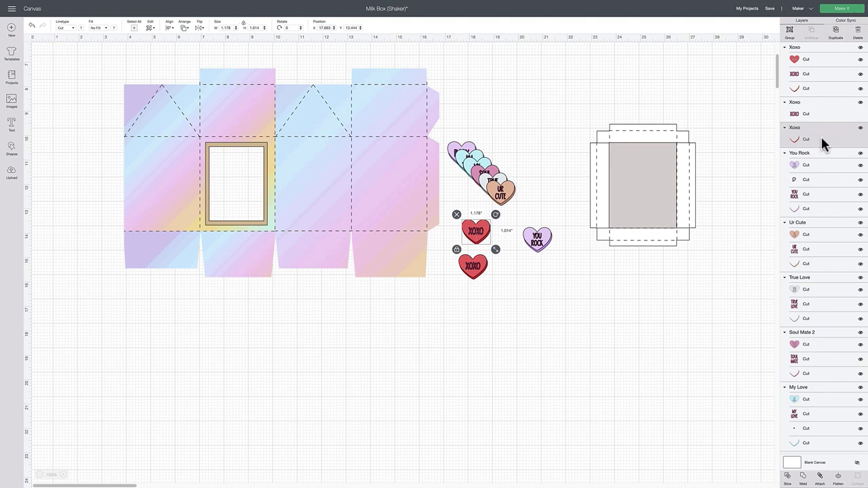
click(489, 214)
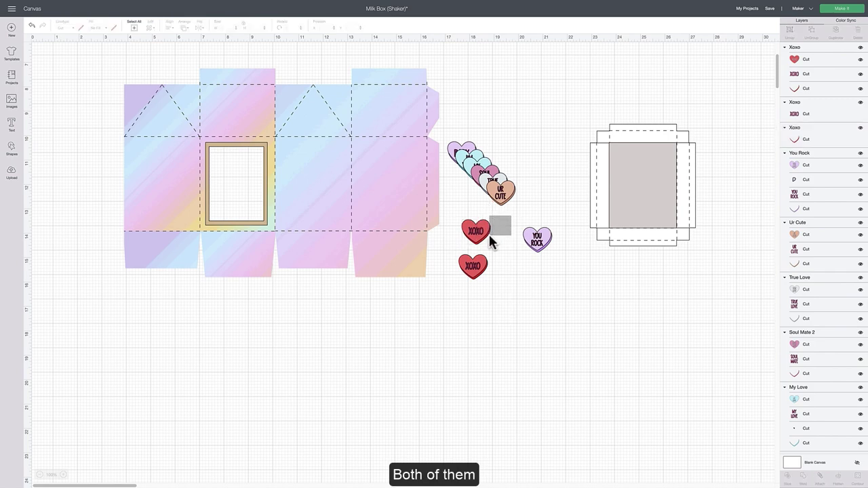
click(489, 243)
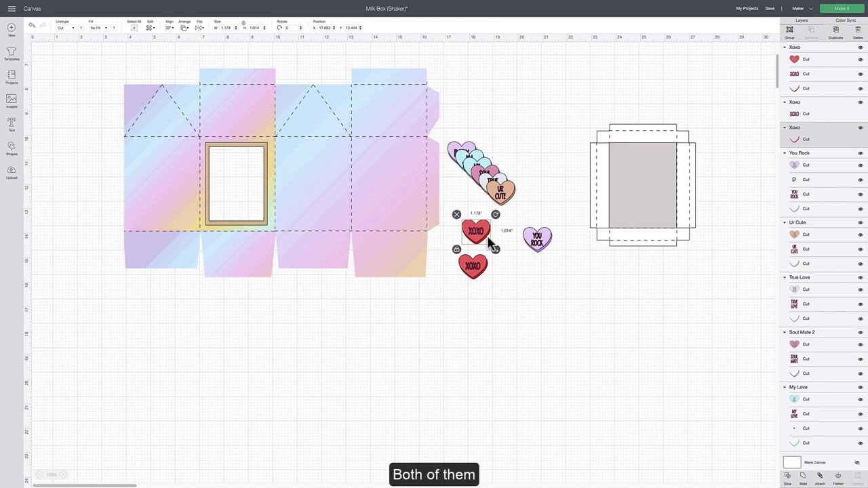
scroll(836, 309, down, 5)
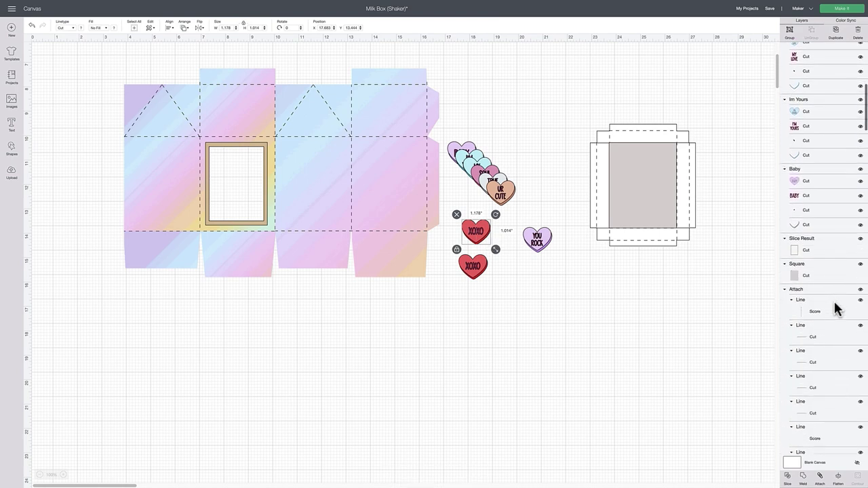
scroll(835, 309, down, 10)
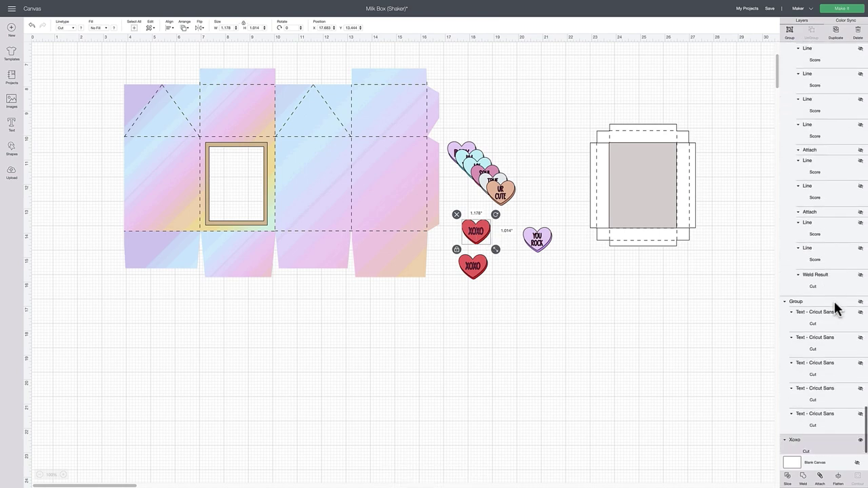
scroll(835, 309, down, 1)
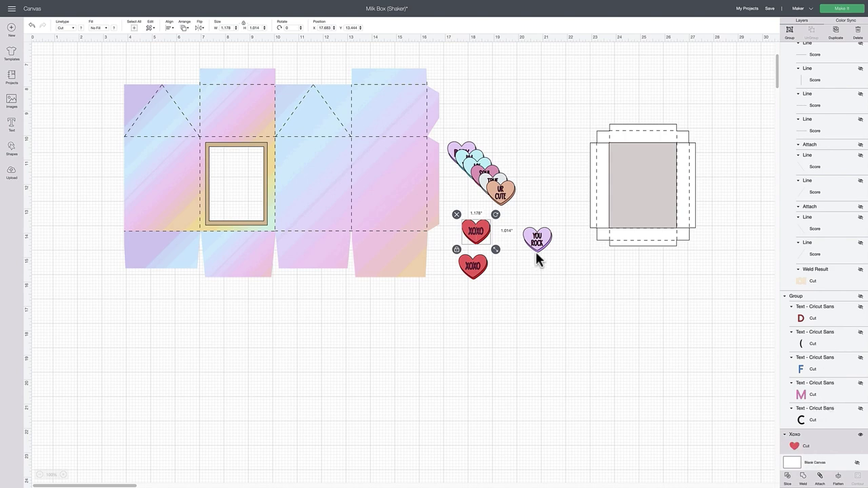
click(788, 32)
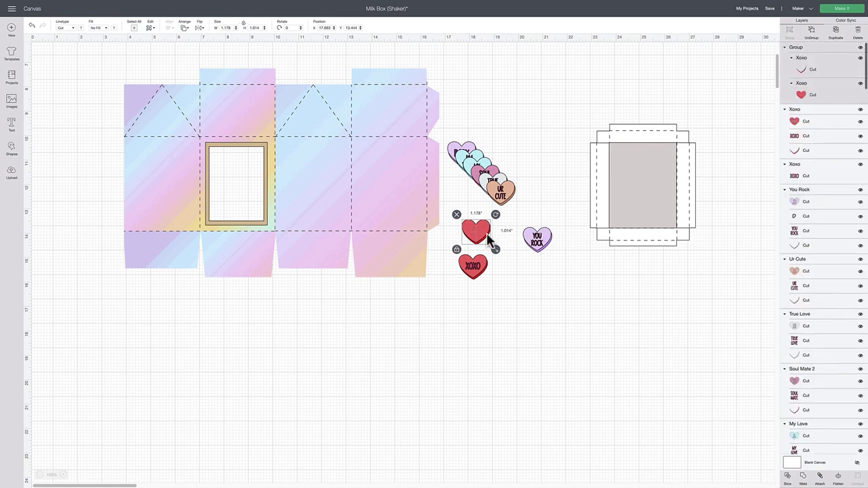
Step: Flip the grouped red heart and shadow horizontally
click(201, 29)
click(215, 38)
click(522, 357)
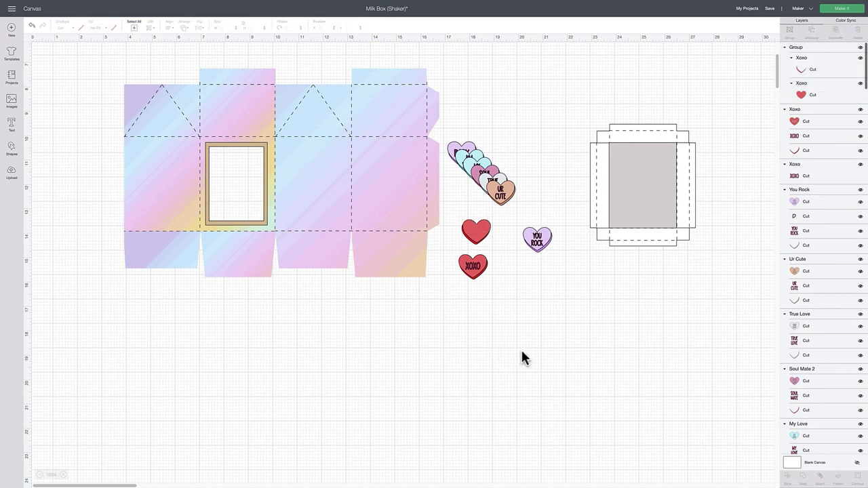
Step: Try sending the flipped heart group to the back from the canvas, and undo it
right_click(479, 232)
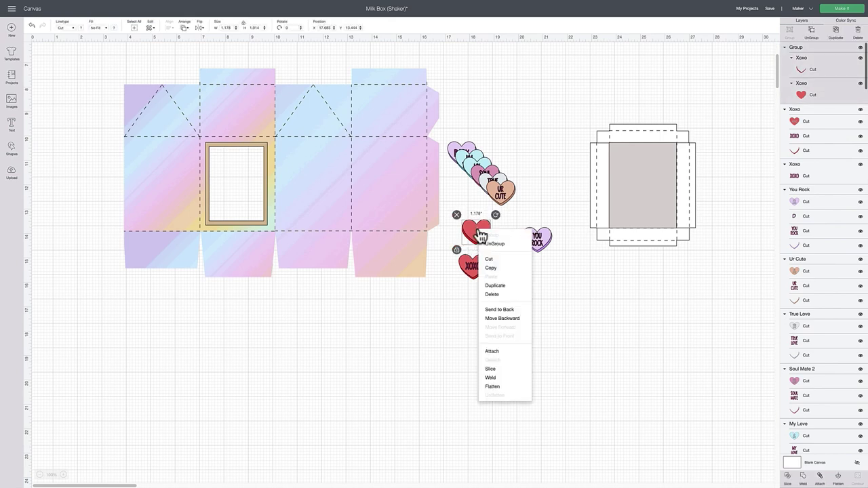
click(504, 311)
click(551, 333)
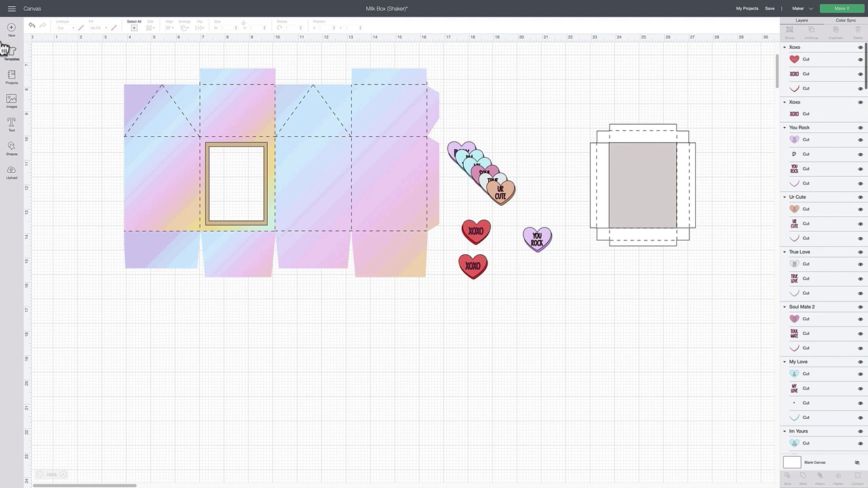
click(31, 27)
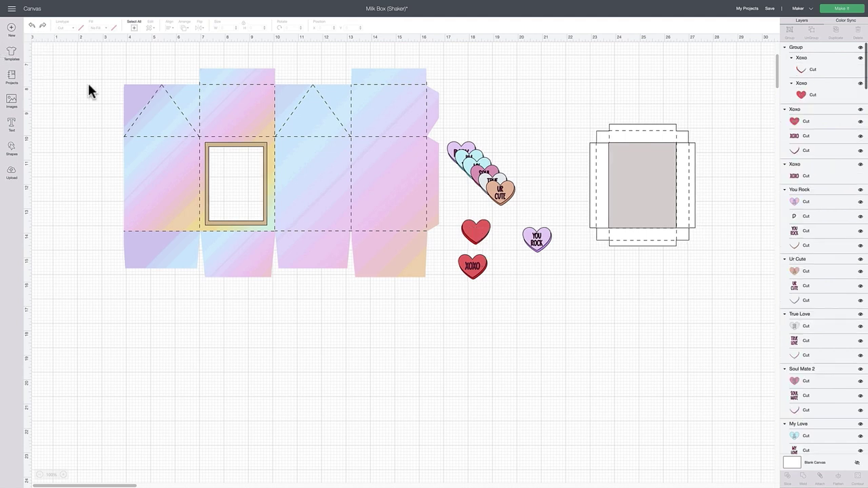
Step: Send the flipped heart and shadow group to the back, behind its XOXO lettering
click(480, 230)
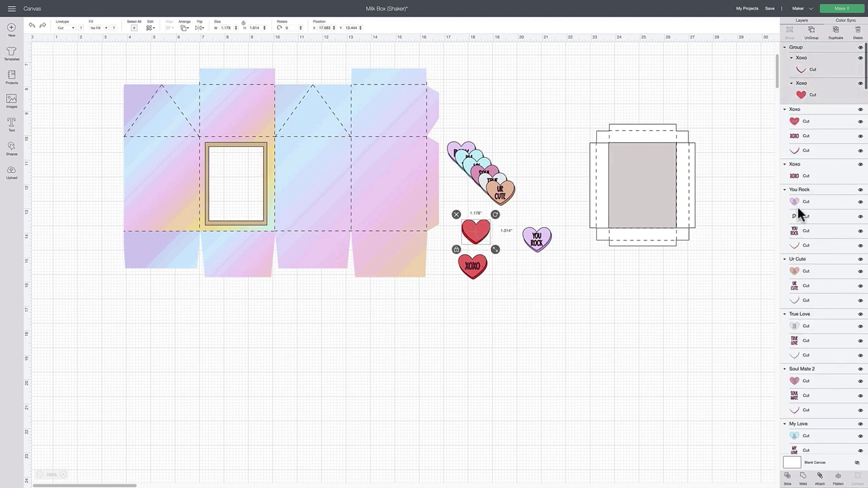
click(823, 95)
click(820, 52)
right_click(818, 48)
click(786, 131)
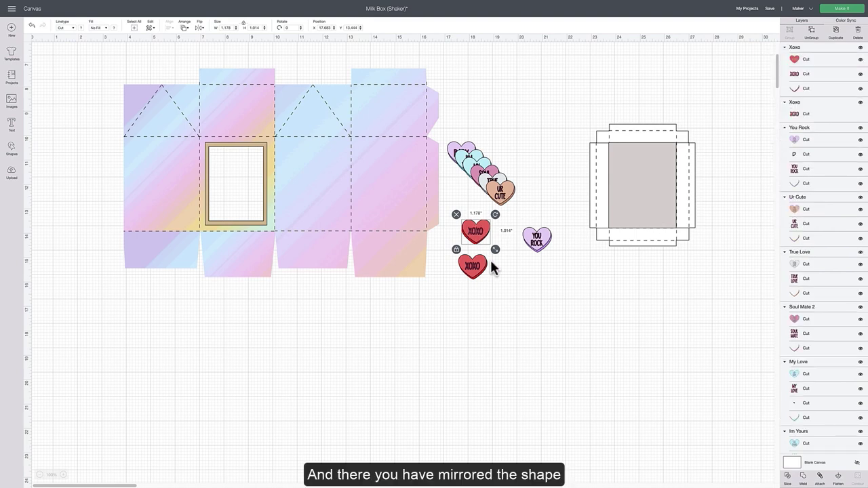
click(482, 317)
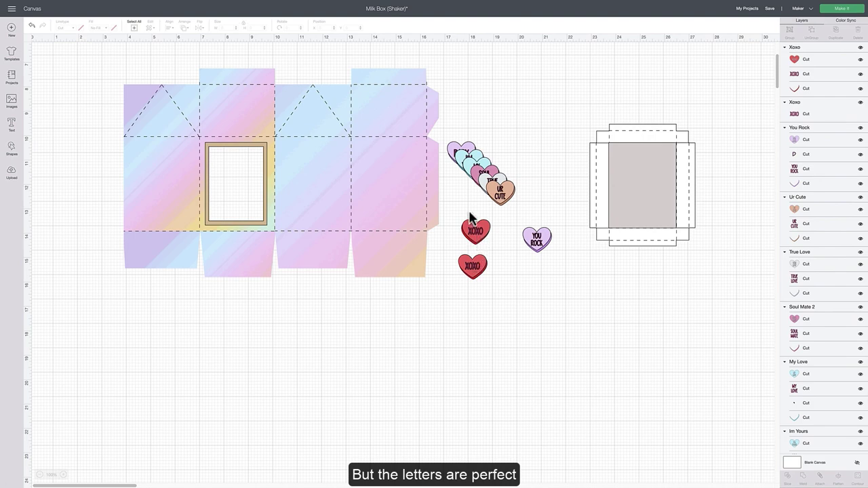
Step: Group the XOXO lettering with the mirrored heart and place it directly below the other XOXO heart
click(479, 241)
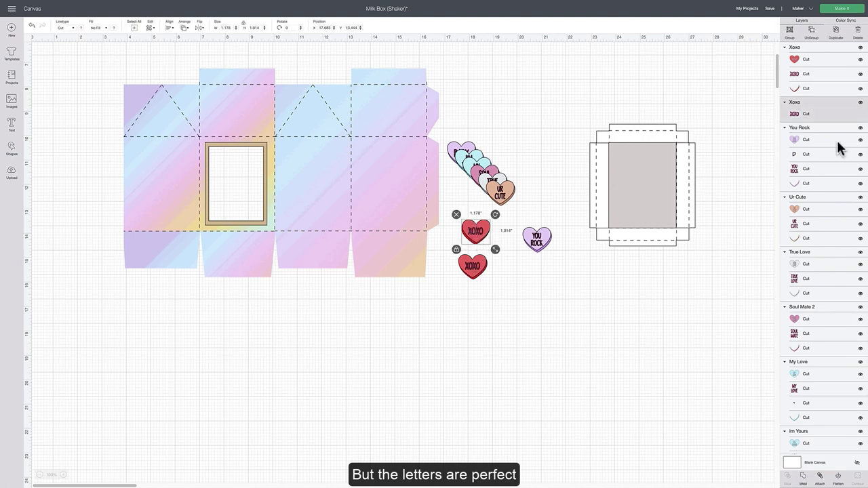
click(791, 35)
drag(480, 236, 478, 299)
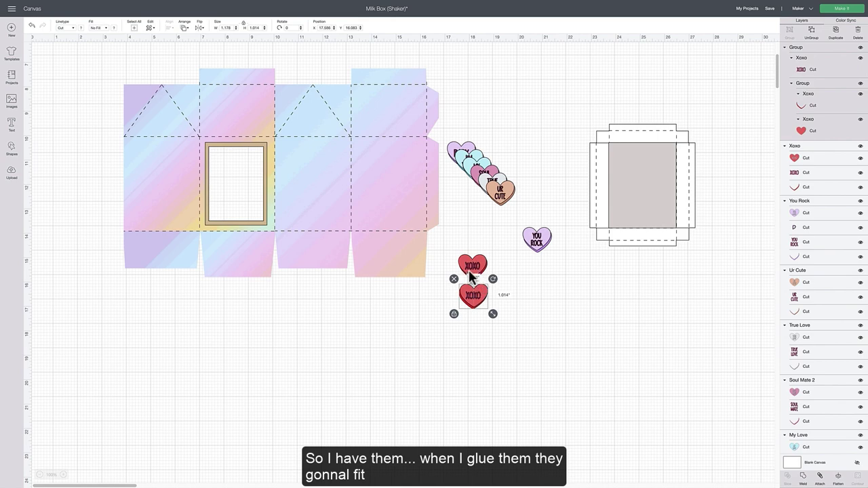
Step: Move the two XOXO hearts so that the mirrored one partly overlaps the other
click(475, 268)
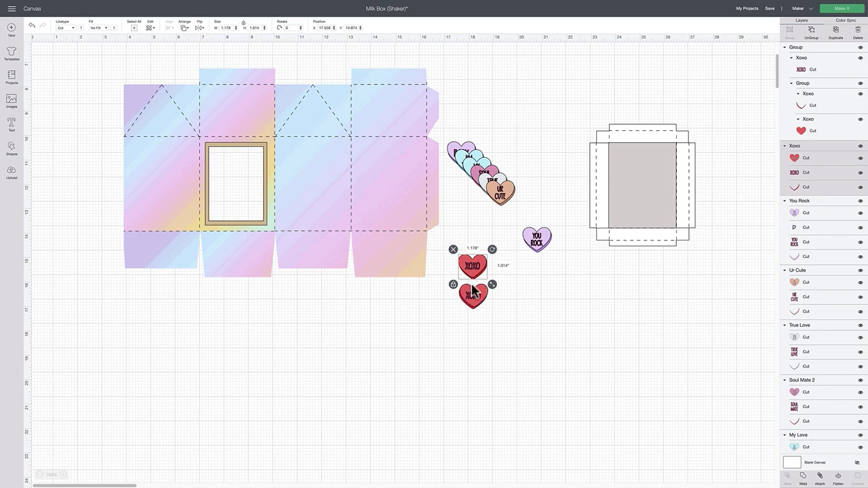
drag(477, 270, 478, 300)
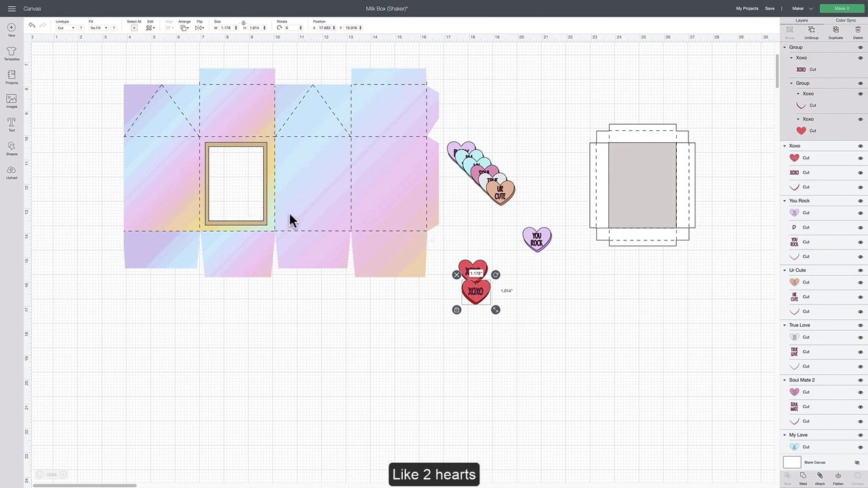
Step: Start an image upload and open the Love Hearts Bundle folder from the desktop beside the upload window
click(10, 174)
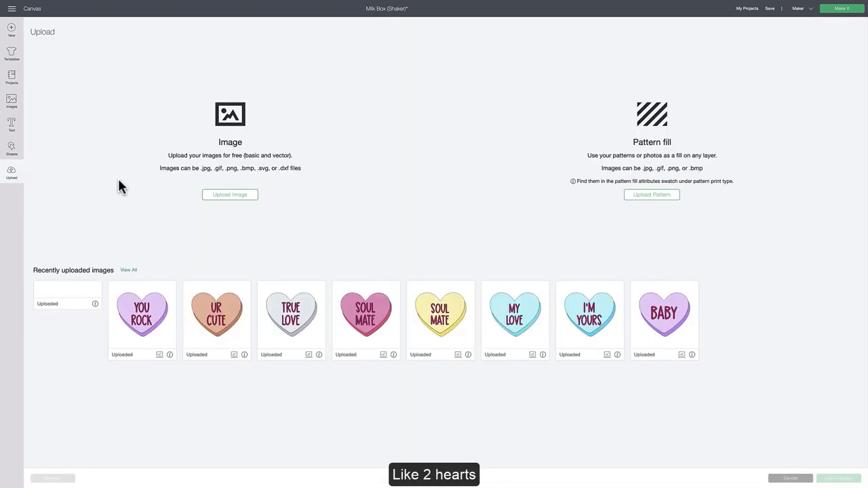
click(223, 196)
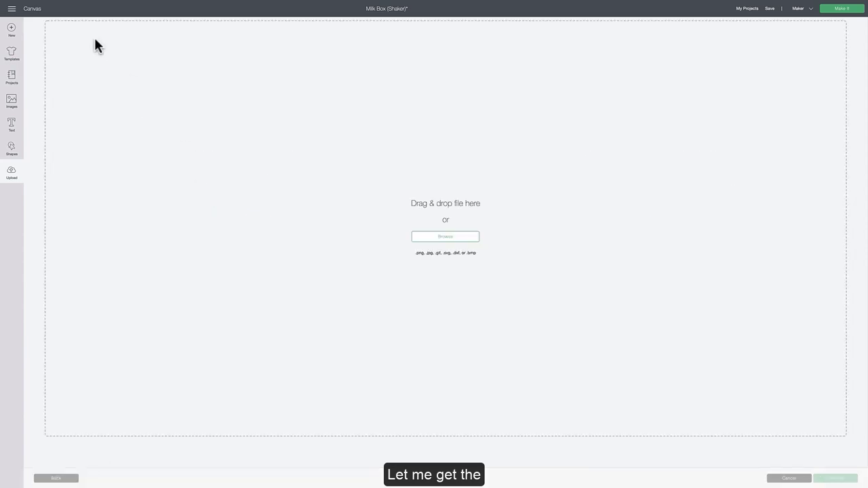
click(20, 21)
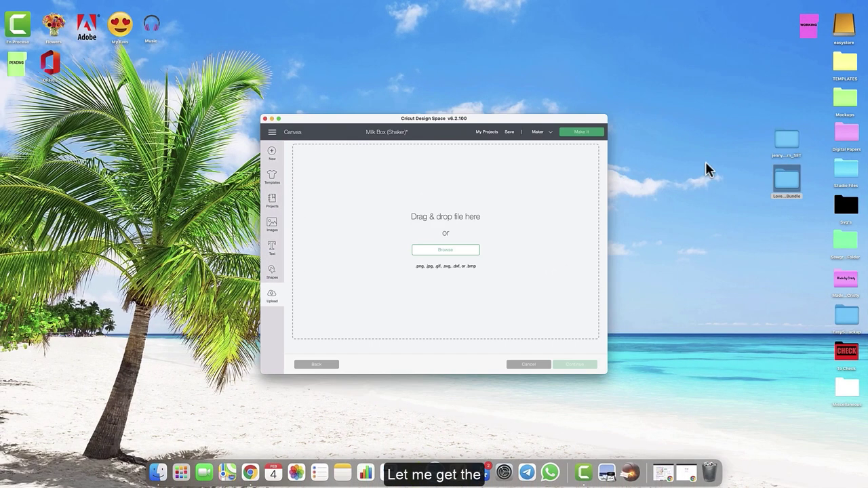
double_click(789, 180)
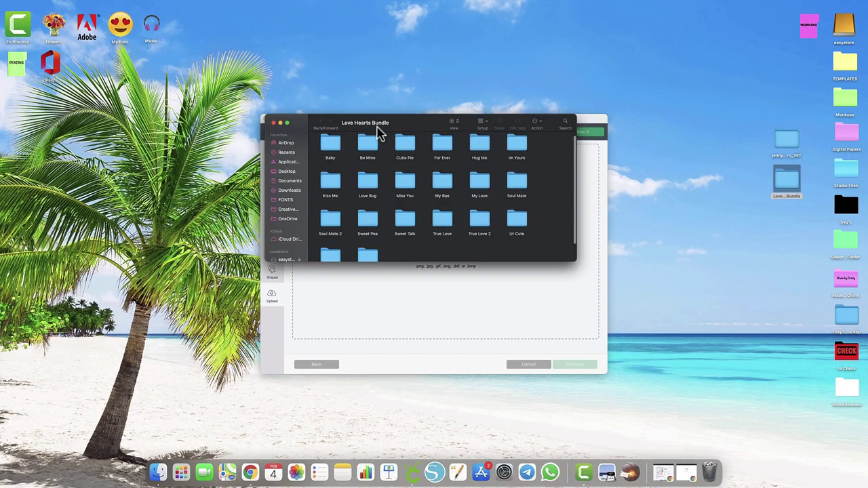
drag(380, 123, 665, 129)
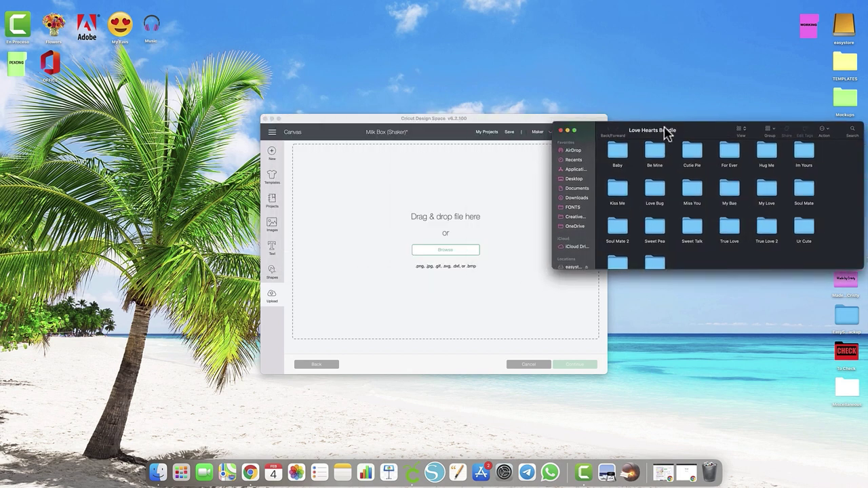
Step: Upload Baby.png from the Baby folder as a complex image and save it as a Print Then Cut image
double_click(625, 156)
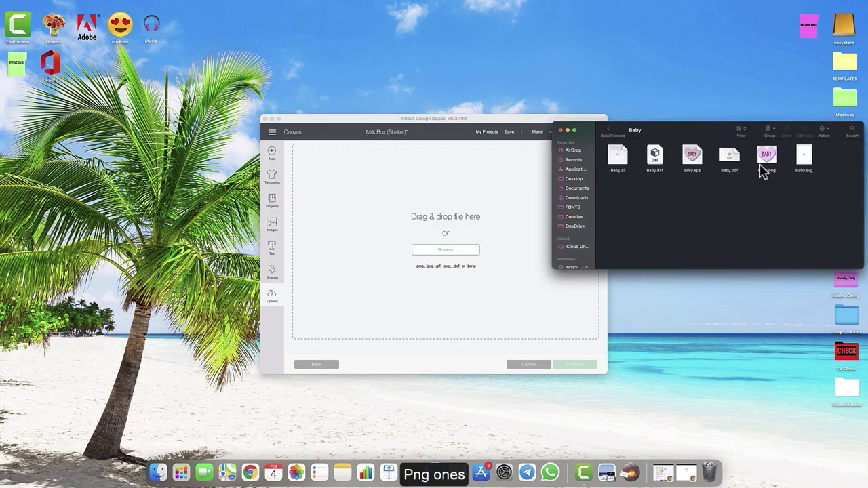
drag(766, 155, 401, 263)
click(539, 338)
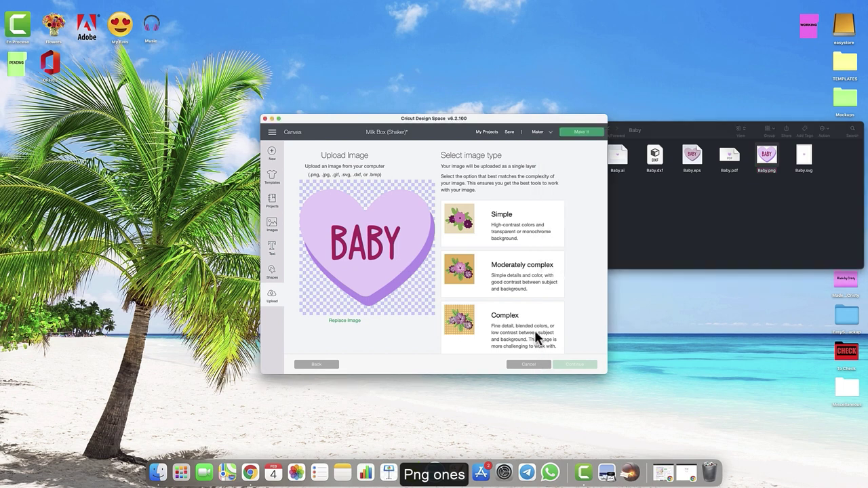
click(539, 338)
click(574, 366)
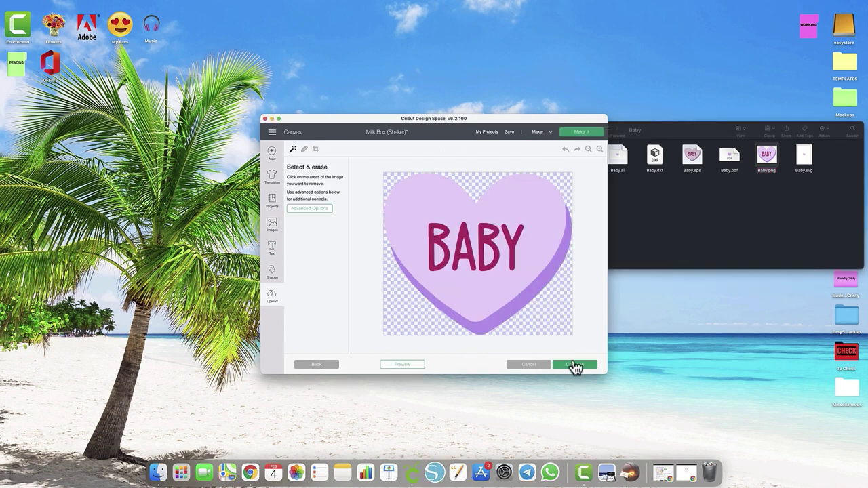
click(575, 367)
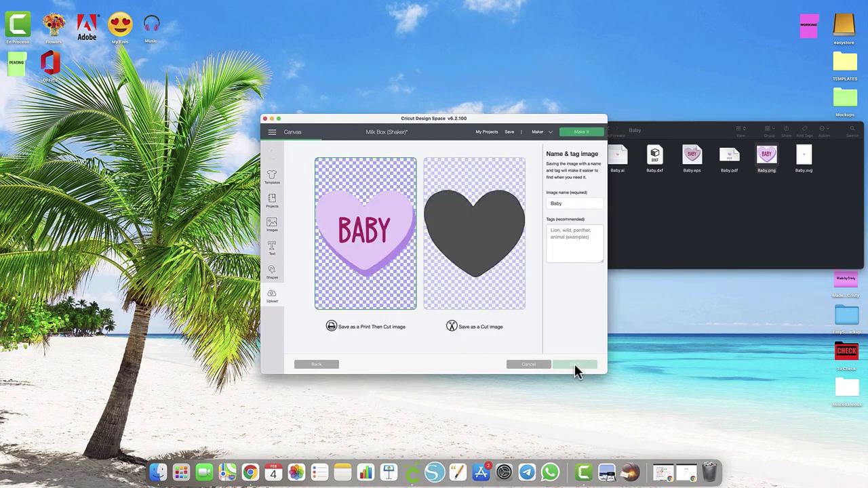
click(364, 250)
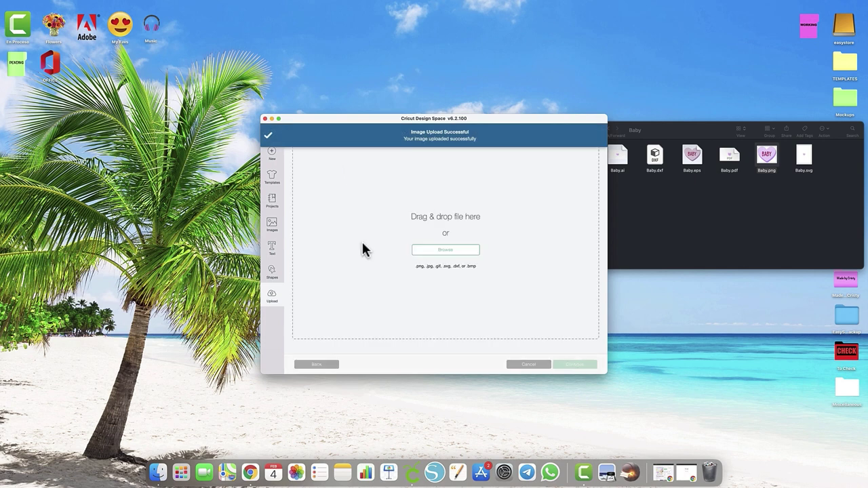
Step: Upload Im Yours.png from the Im Yours folder as a complex image and save it as a Print Then Cut image
click(712, 215)
click(608, 141)
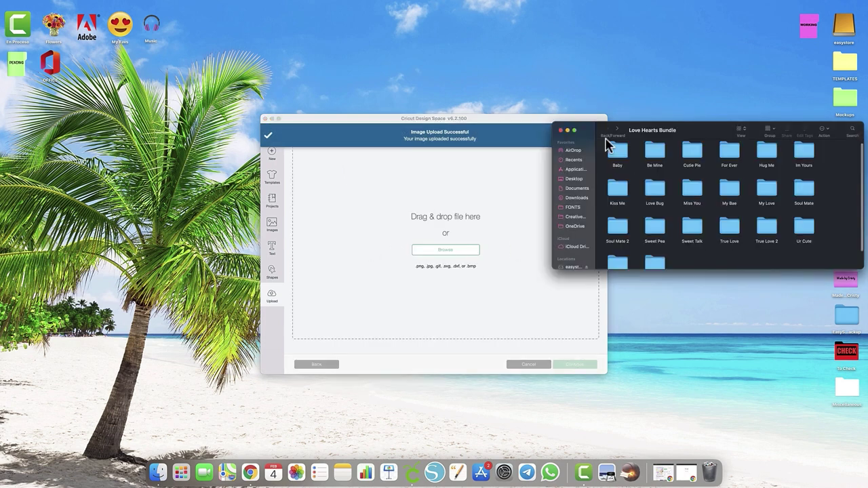
click(804, 155)
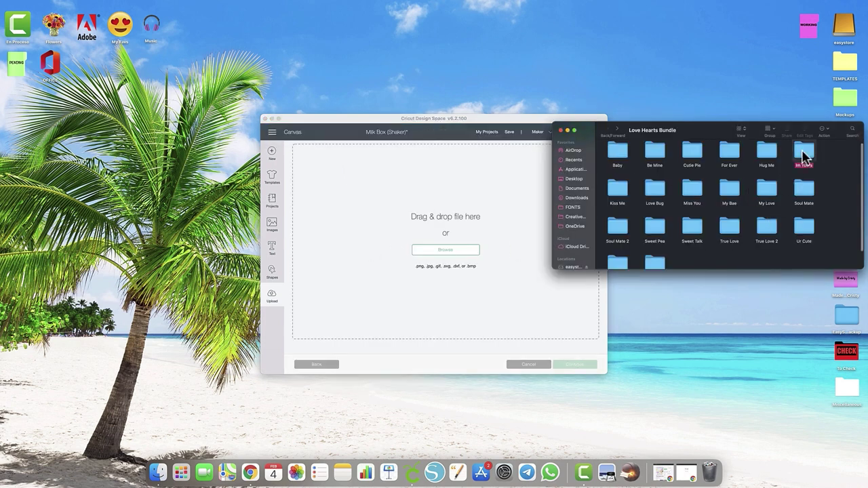
double_click(804, 154)
drag(767, 159, 456, 251)
click(530, 330)
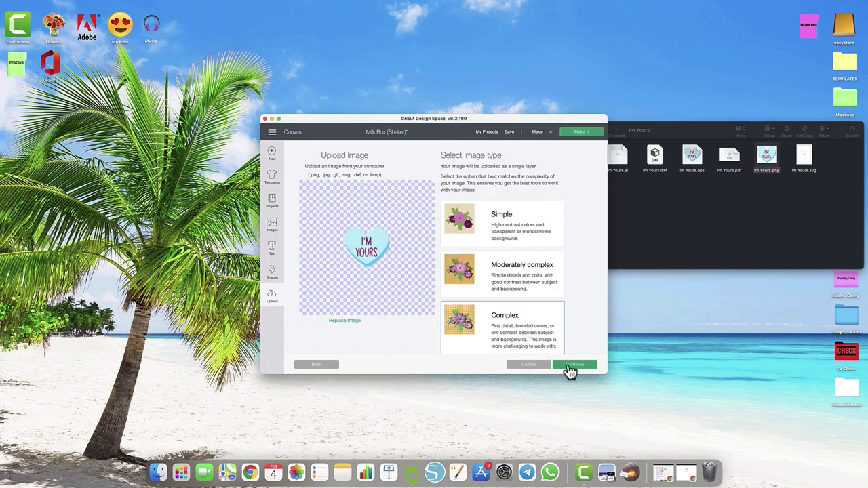
click(570, 369)
click(558, 369)
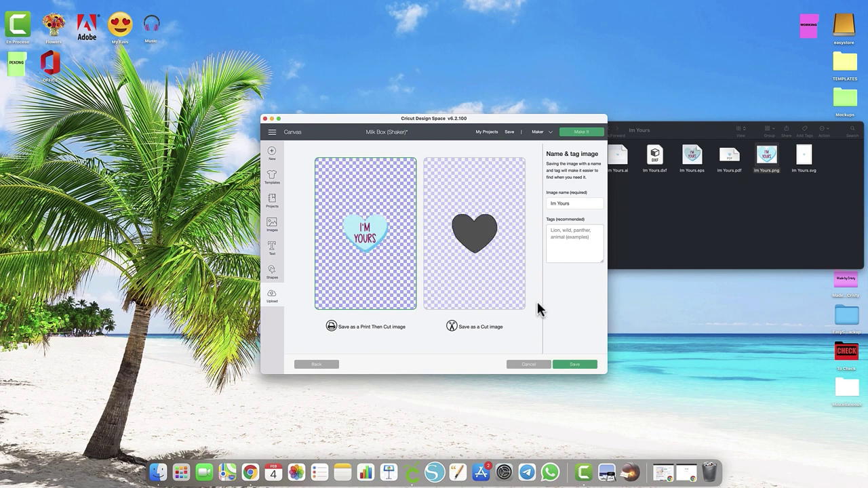
click(573, 365)
Step: Close the folder window and insert the newly uploaded I'm Yours and Baby hearts onto the maximized canvas
click(668, 133)
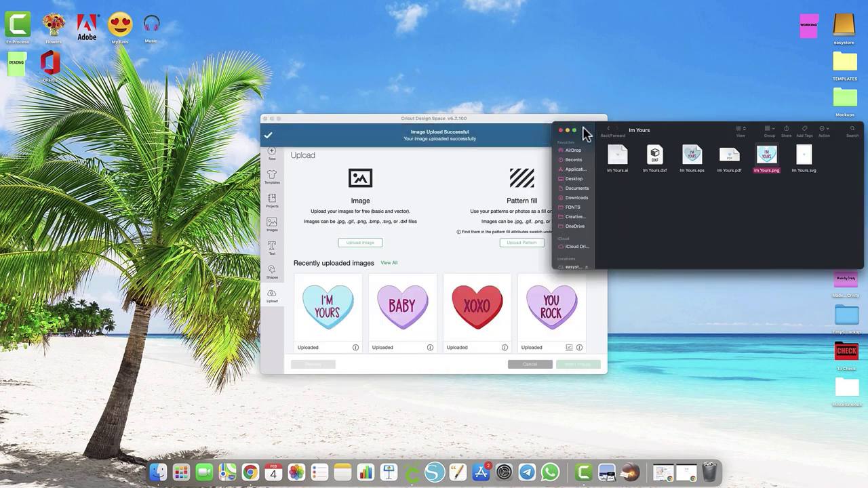
click(561, 130)
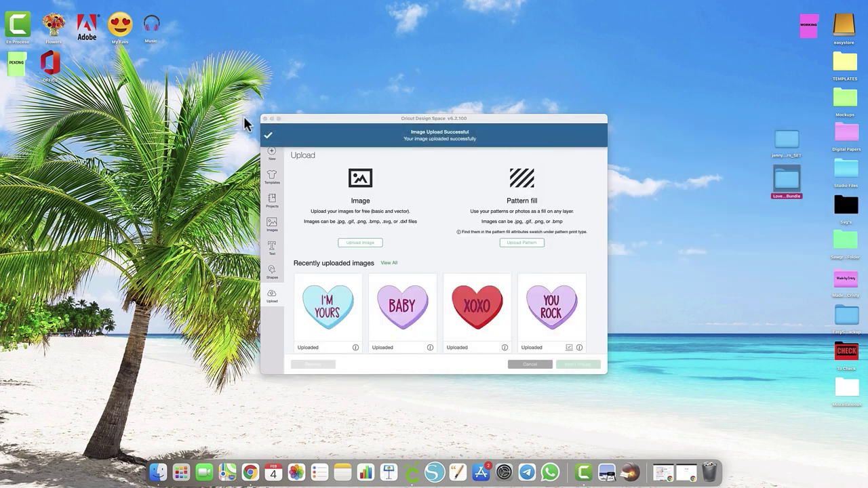
click(279, 119)
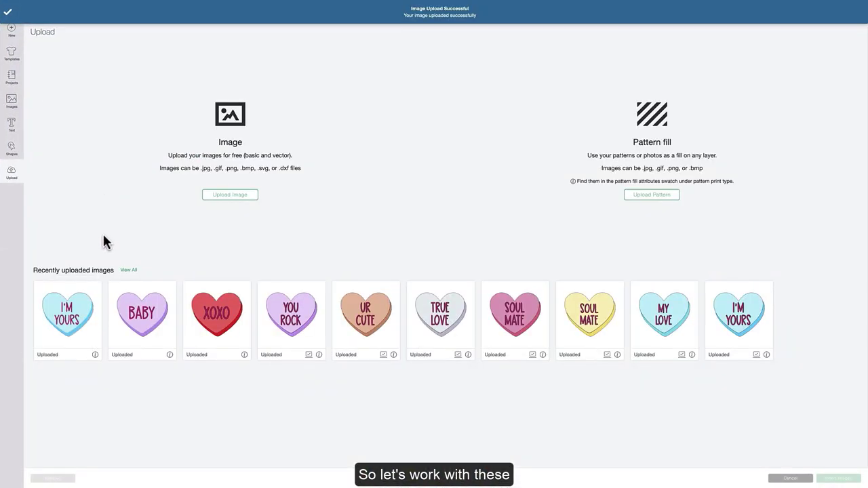
click(87, 304)
click(122, 306)
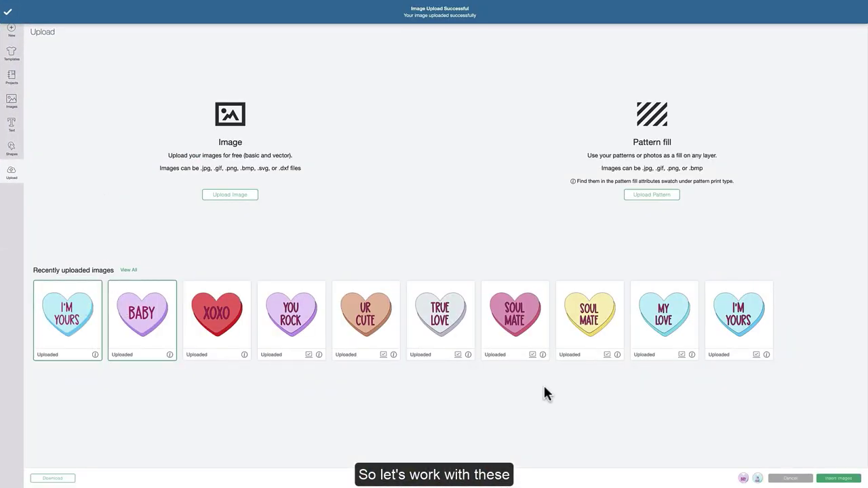
click(823, 477)
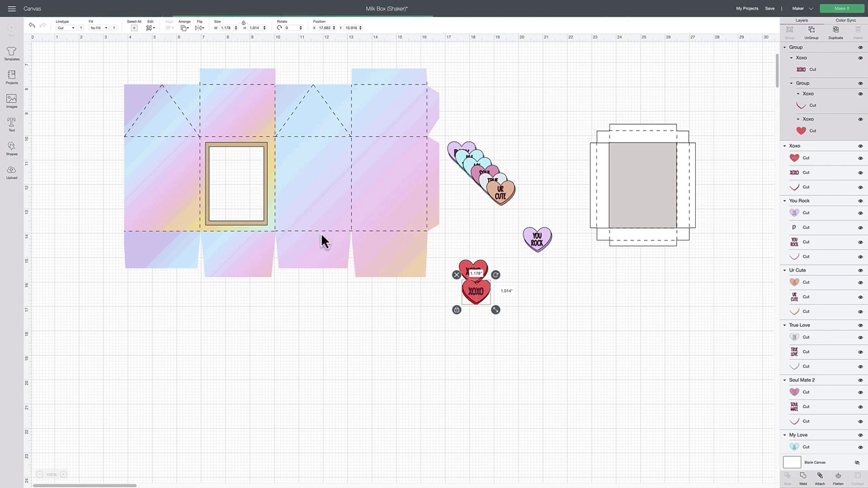
Step: Move the two inserted hearts below the box template and shrink the Baby heart to about 0.86 in wide
drag(88, 109, 329, 353)
click(430, 372)
click(373, 371)
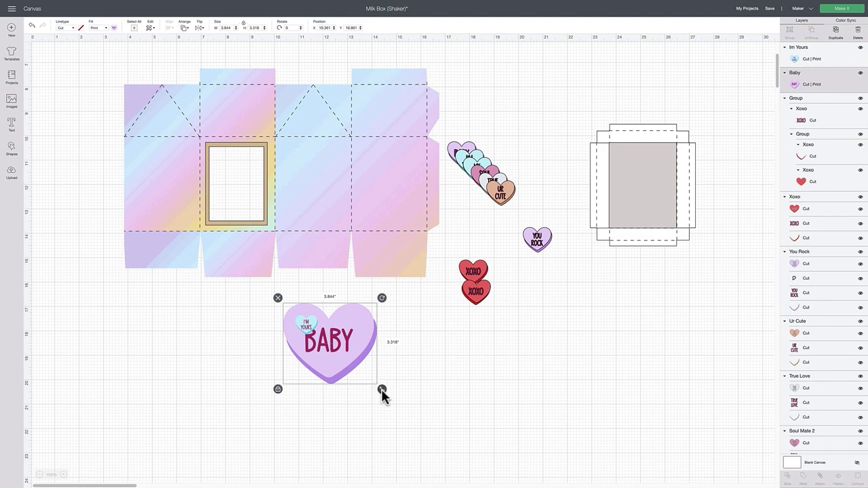
drag(382, 390, 309, 327)
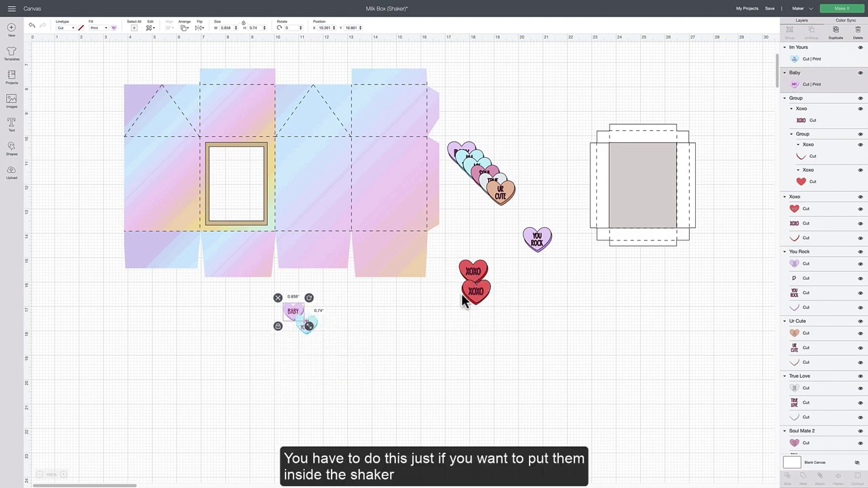
Step: Reposition the two XOXO hearts so that the mirrored one lies almost entirely over the other
click(465, 301)
mouse_move(466, 301)
mouse_down()
mouse_move(227, 194)
mouse_move(217, 160)
mouse_move(496, 288)
mouse_move(471, 291)
mouse_up()
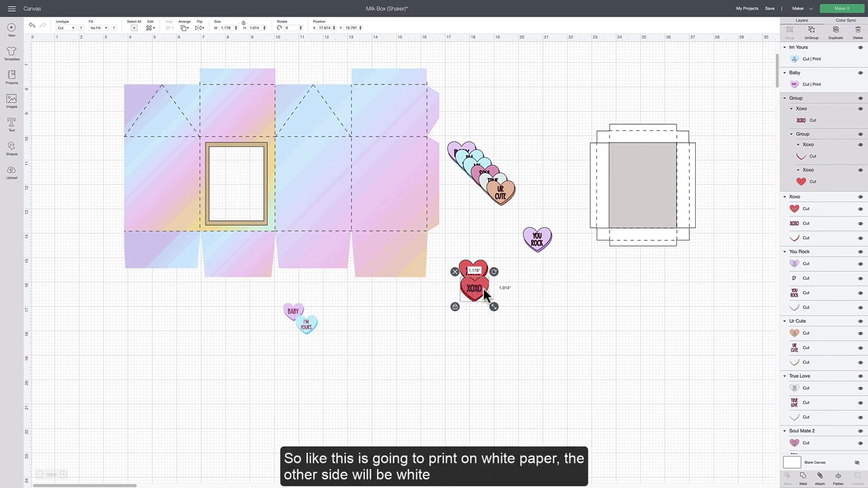
mouse_move(483, 287)
mouse_down()
mouse_move(475, 310)
mouse_move(480, 272)
mouse_move(472, 278)
mouse_up()
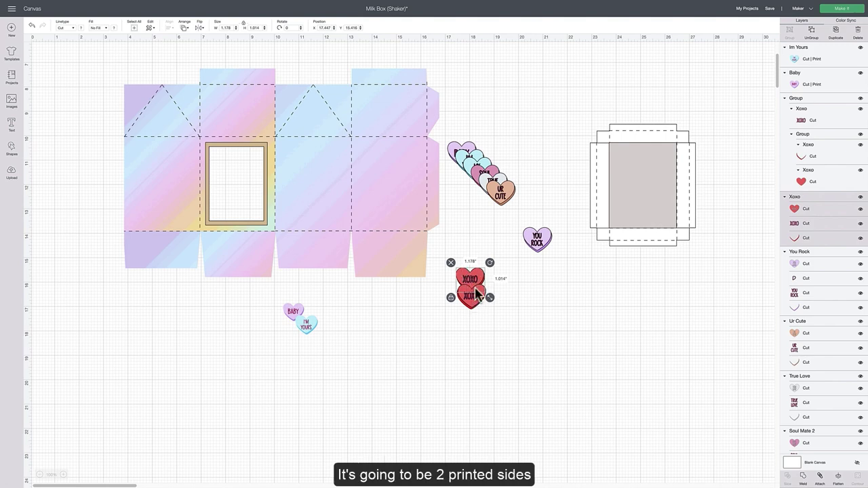
click(475, 297)
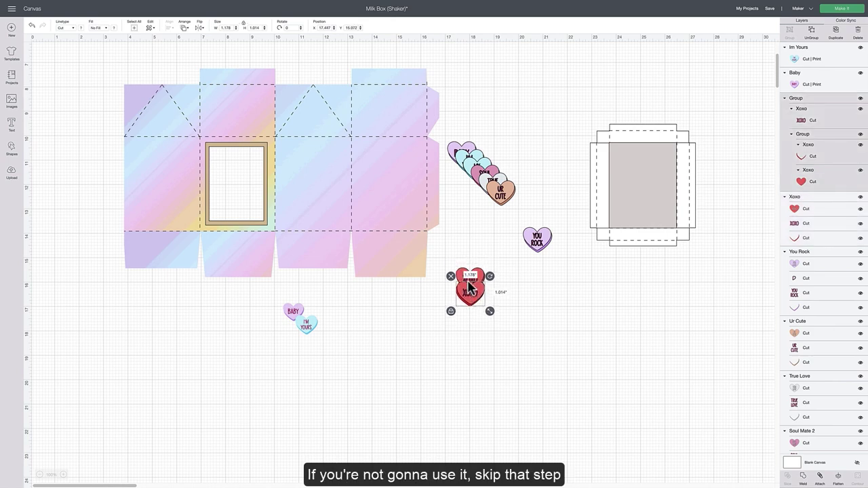
drag(475, 298, 476, 289)
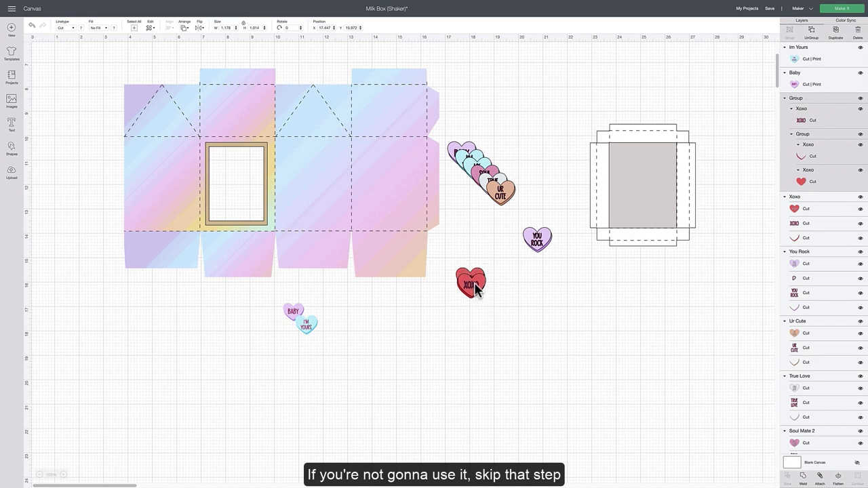
Step: Tilt the I'm Yours heart about 6° clockwise, place it beside the Baby heart and send it to the back
drag(309, 325, 324, 298)
right_click(306, 313)
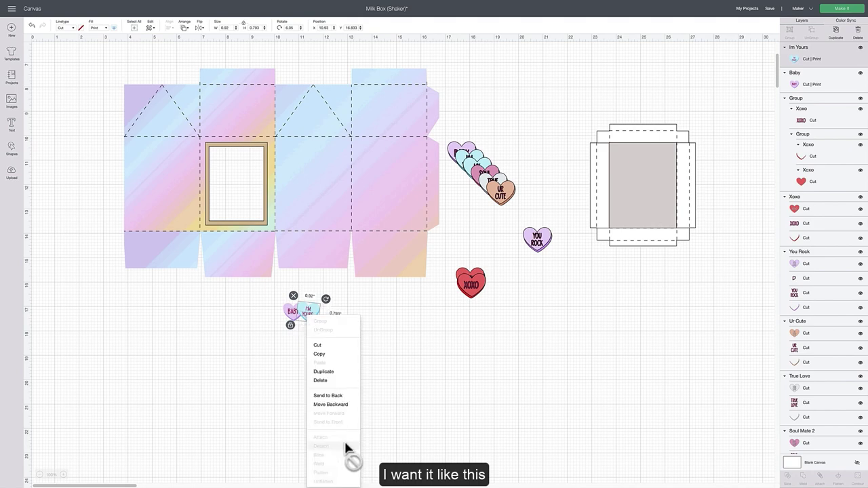
click(337, 396)
Step: Rotate the Baby heart about 17° counterclockwise so that it leans away from the I'm Yours heart
click(305, 319)
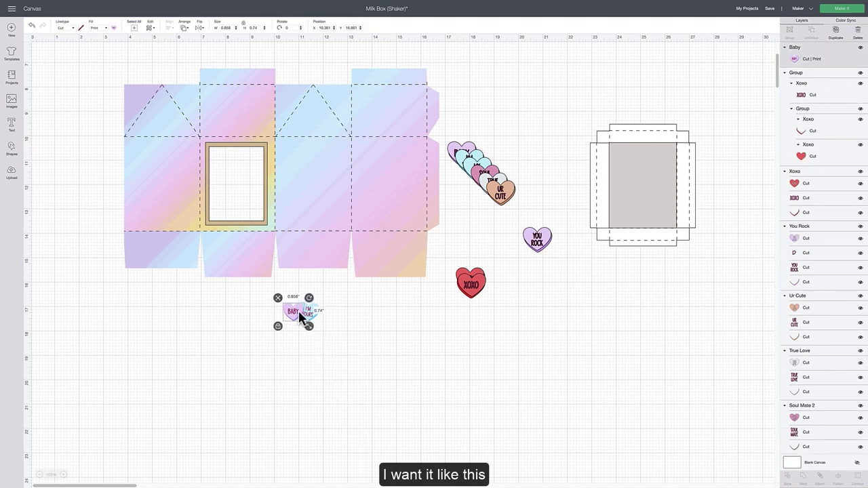
drag(310, 301, 304, 294)
click(345, 362)
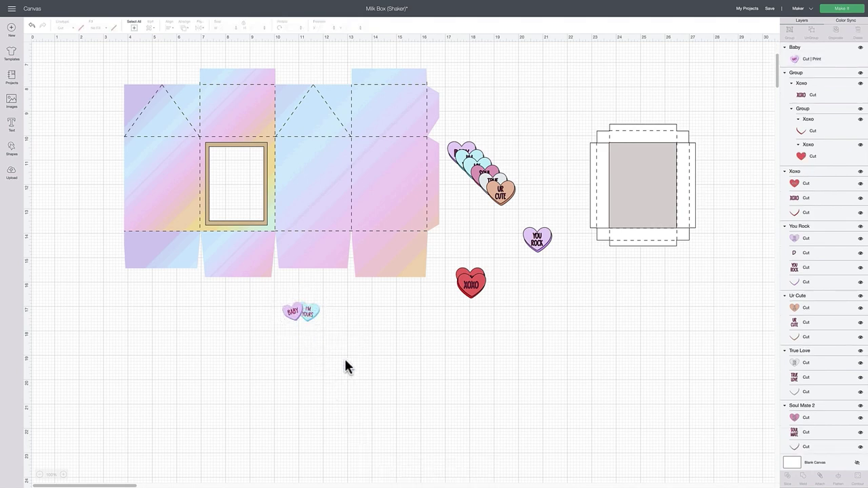
Step: Nudge the I'm Yours heart against the Baby heart and shrink it to about 0.88 in wide
click(312, 314)
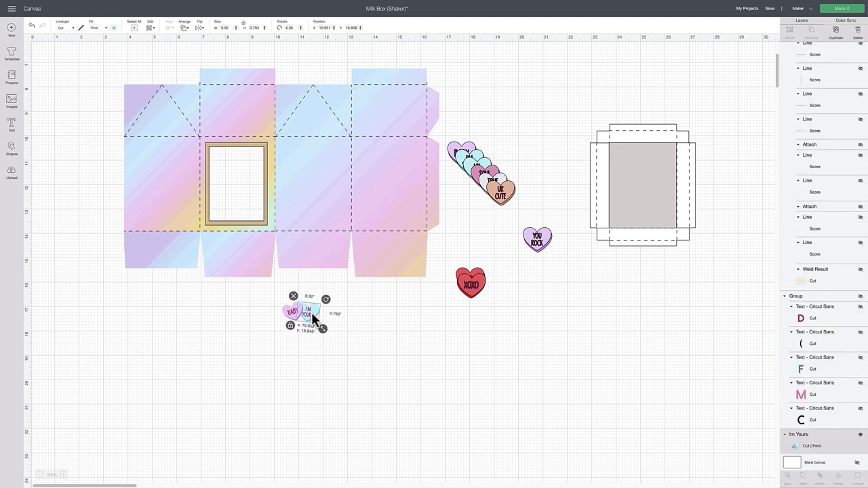
drag(324, 329, 322, 328)
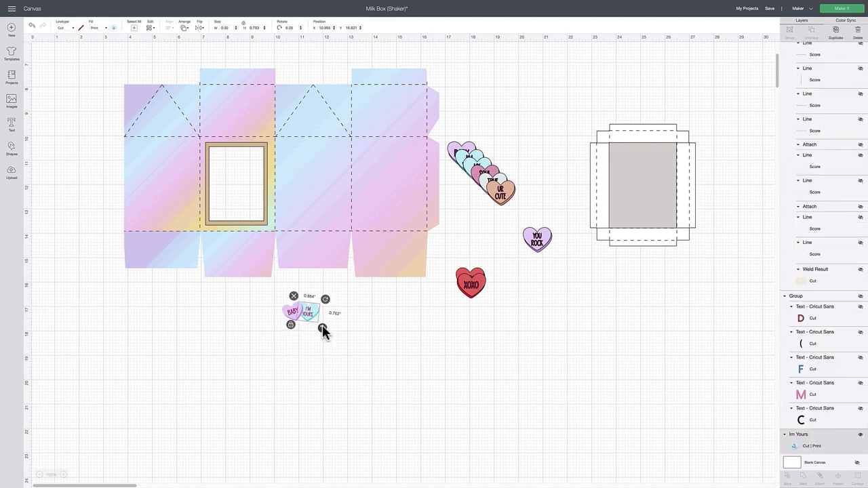
click(357, 333)
Step: Select the Baby and I'm Yours hearts together, enlarge them to about 2.58 in wide and move them further below the box
click(296, 318)
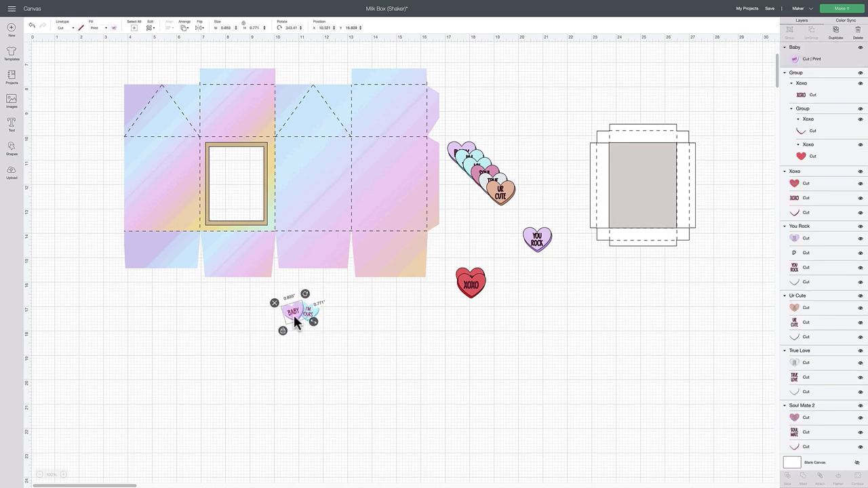
click(321, 350)
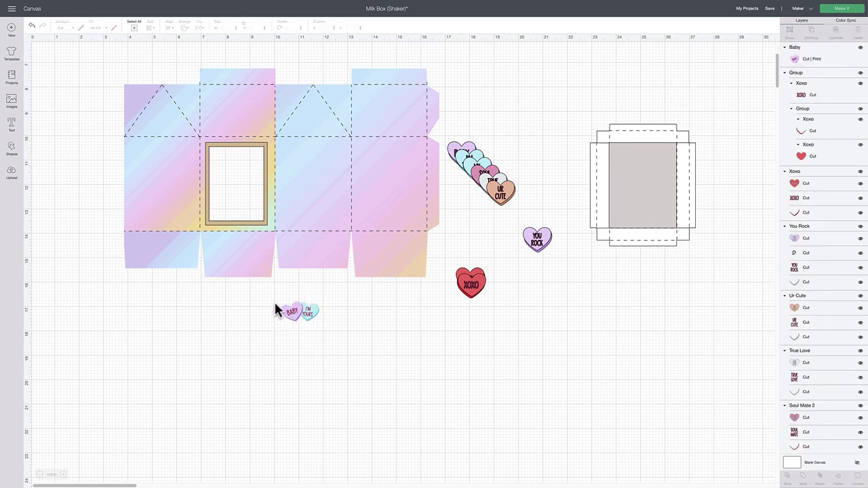
drag(276, 305, 286, 365)
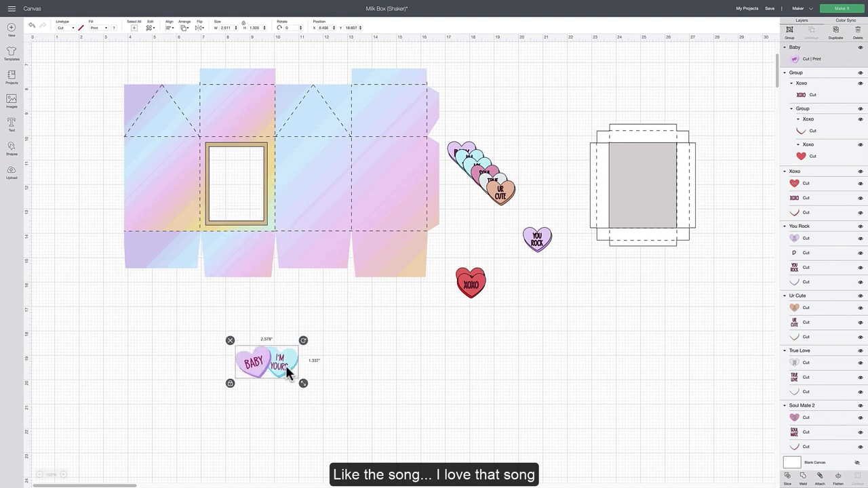
Step: Group the printable Baby and I'm Yours hearts below the box
right_click(285, 365)
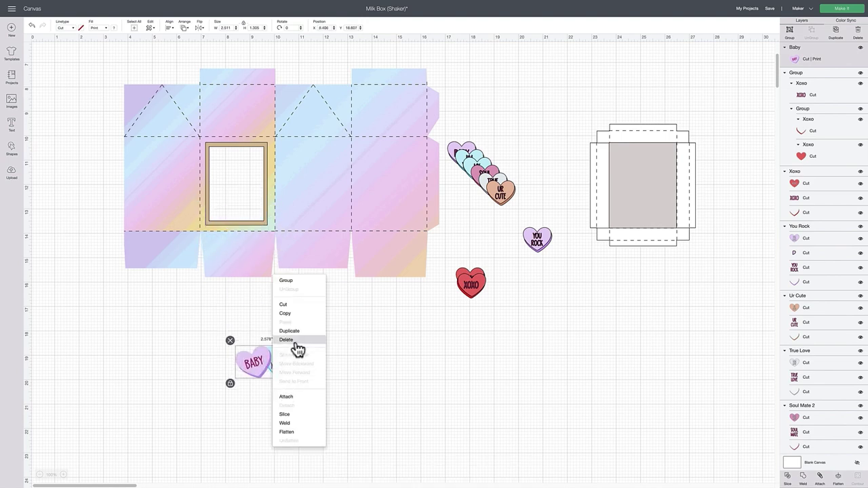
click(381, 367)
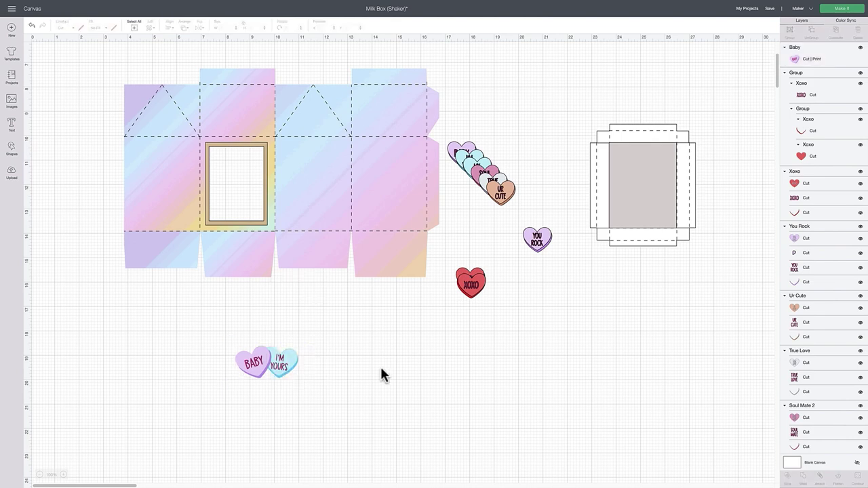
drag(219, 339, 319, 396)
right_click(295, 363)
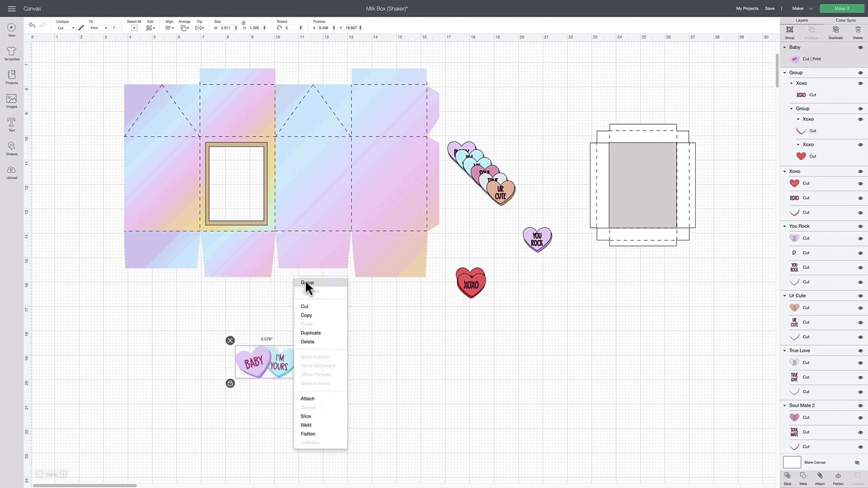
click(307, 285)
Step: Place the heart group over the lower right corner of the gold window frame and shrink it to about 2.1 in wide
right_click(291, 357)
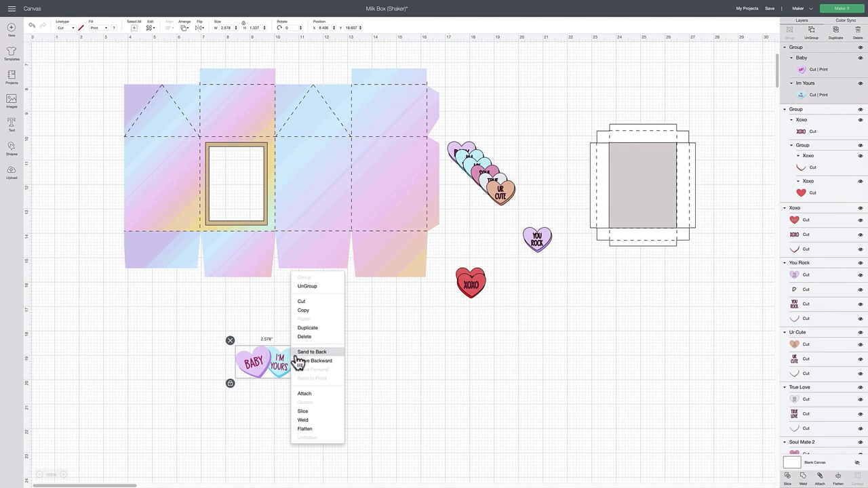
click(306, 386)
drag(280, 366, 250, 218)
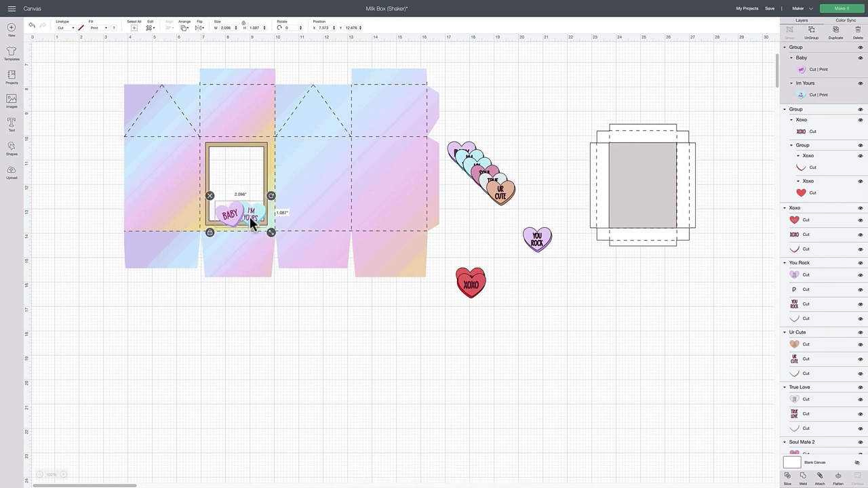
click(266, 297)
drag(257, 219, 266, 224)
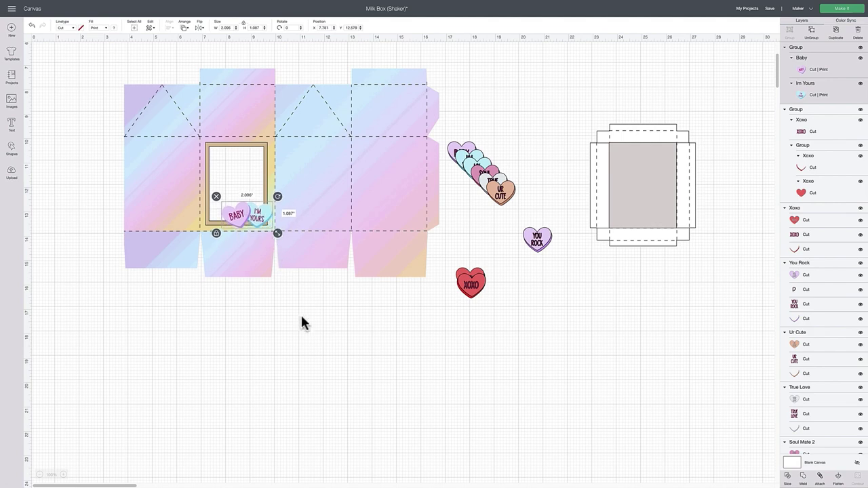
click(298, 316)
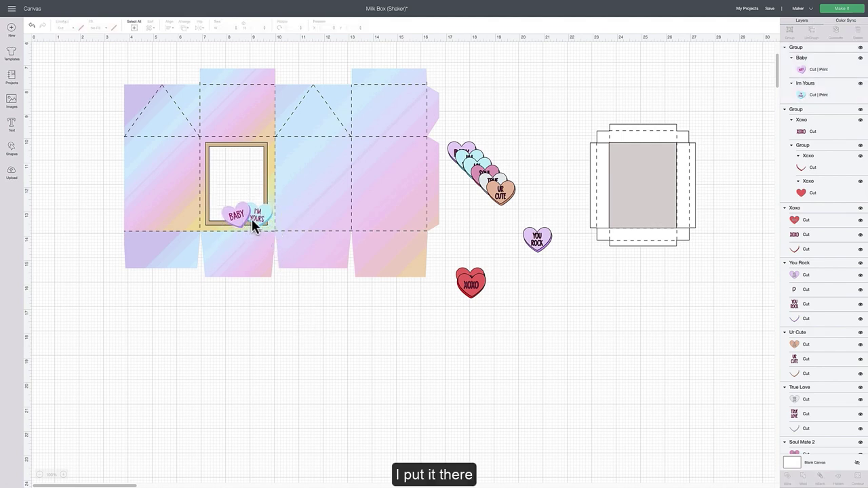
Step: Move the gold frame off the box window to the empty canvas below the box
click(206, 160)
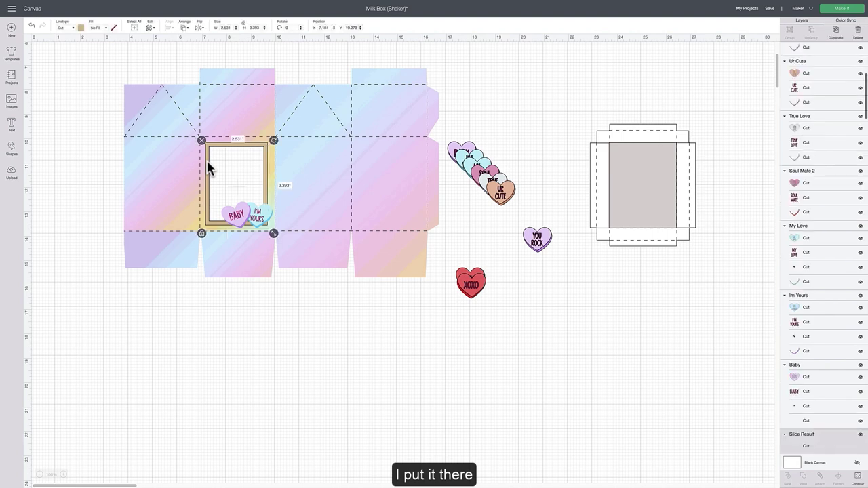
drag(207, 160, 378, 339)
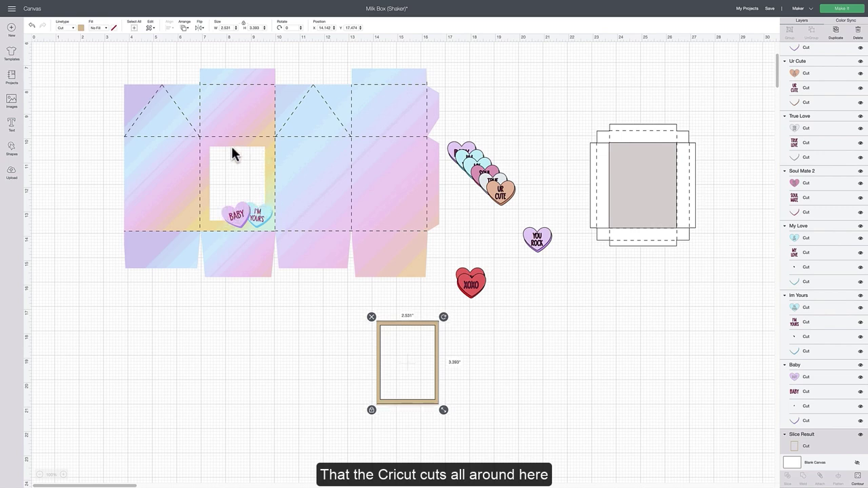
Step: Detach the front box piece with the window from its score lines
click(244, 216)
click(264, 270)
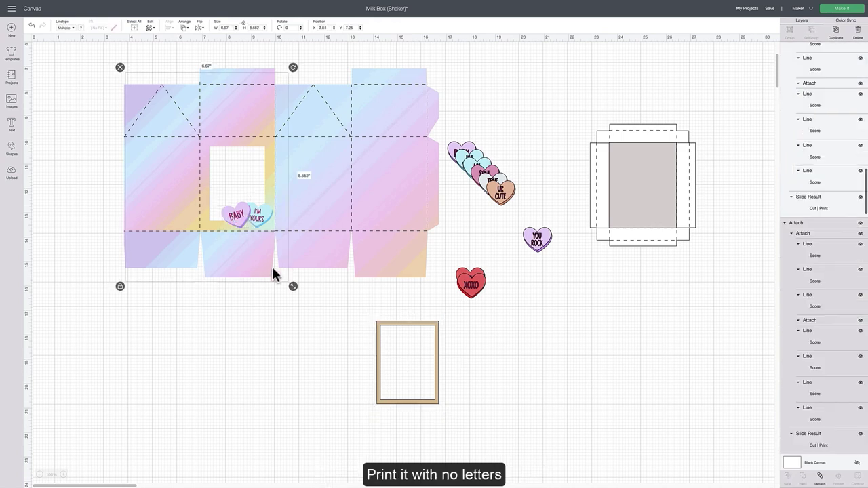
click(819, 479)
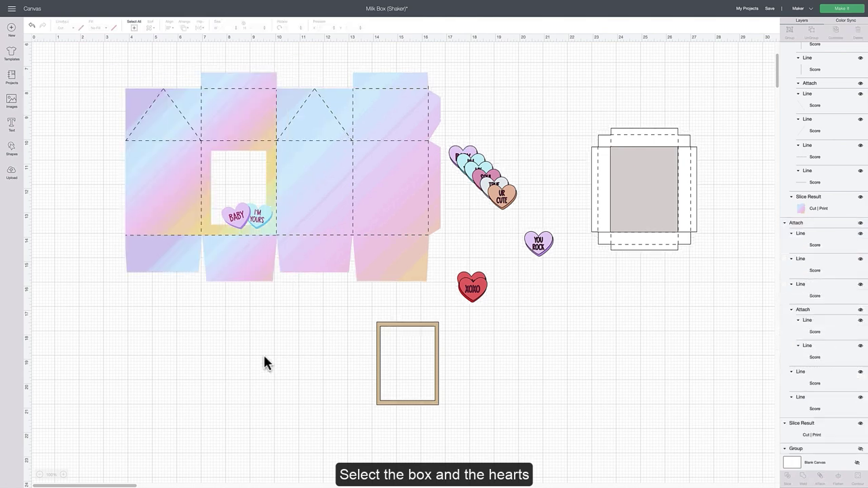
Step: Flatten the front box piece together with the Baby and I'm Yours hearts and move the flattened piece slightly to the left
click(249, 277)
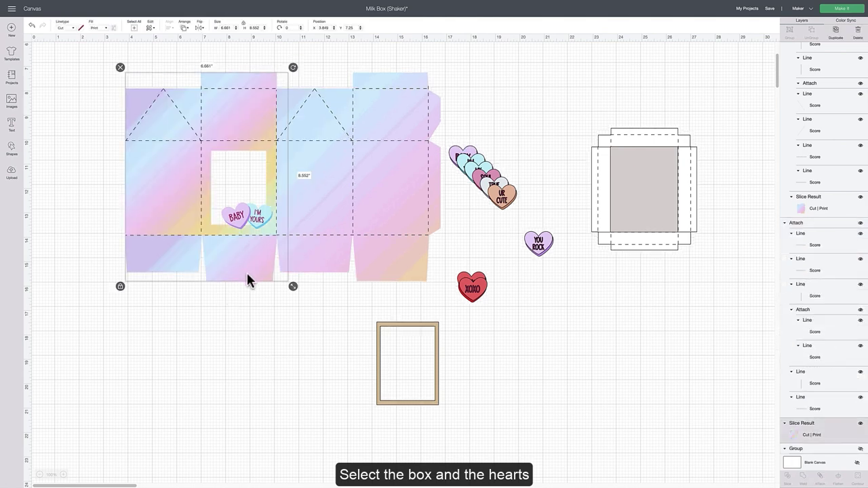
shift+click(240, 218)
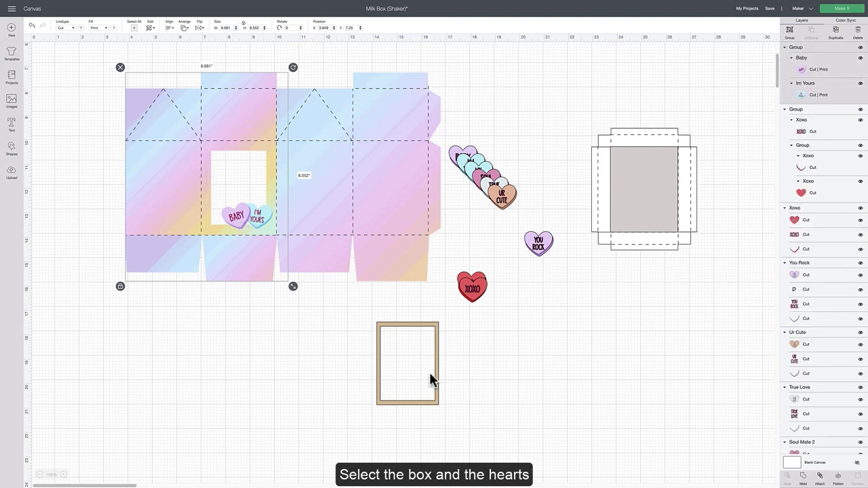
click(839, 479)
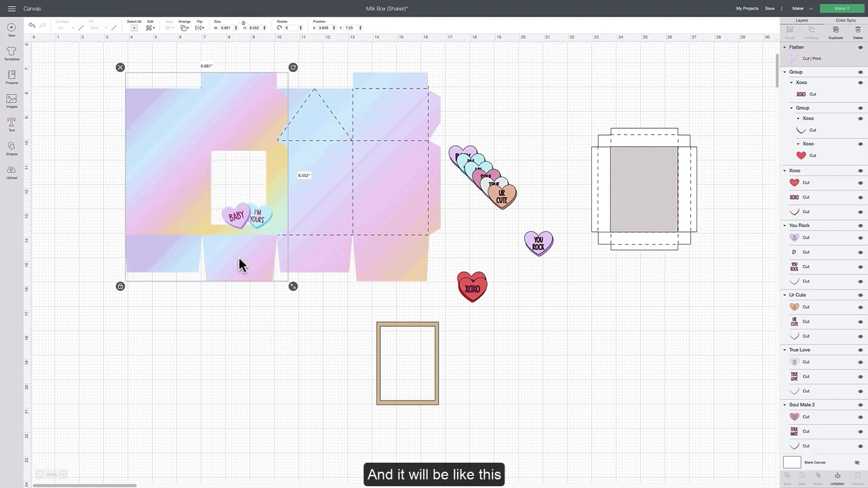
click(238, 306)
click(257, 247)
mouse_move(256, 246)
mouse_down()
mouse_move(246, 278)
mouse_move(232, 222)
mouse_move(231, 262)
mouse_move(249, 248)
mouse_up()
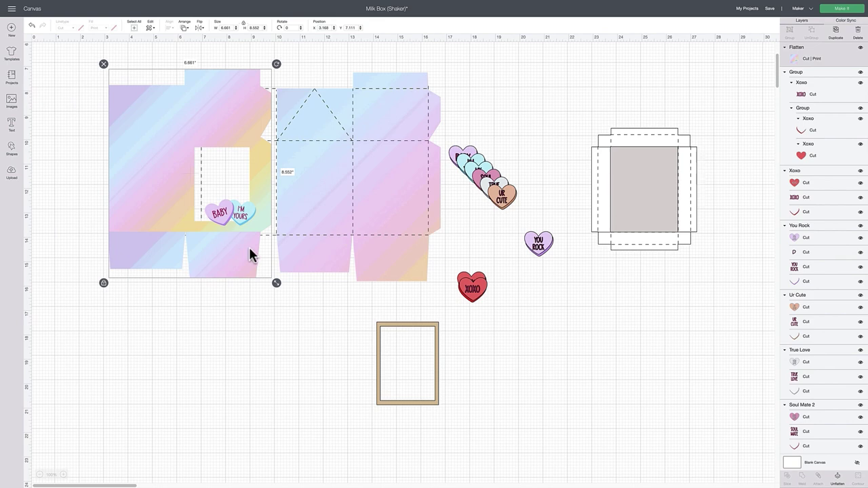
Step: Undo the move of the flattened front piece and unflatten it into the box piece and the hearts
click(34, 30)
click(34, 30)
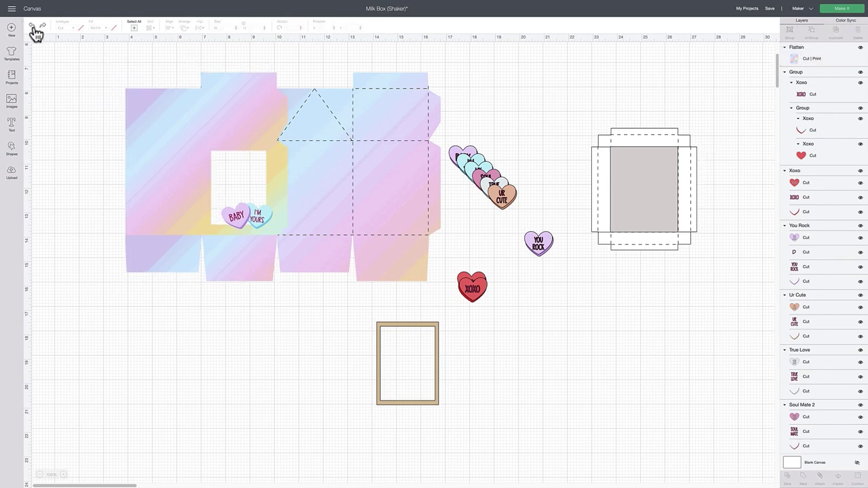
click(240, 216)
click(838, 477)
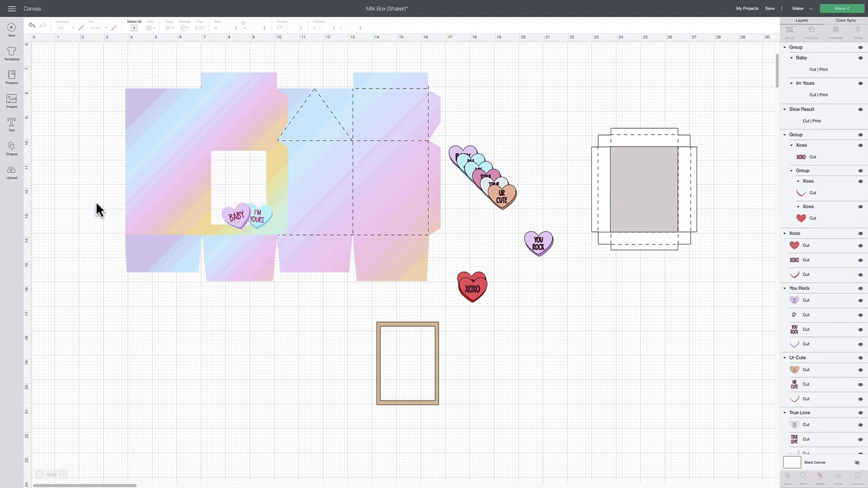
Step: Weld the Baby and I'm Yours heart group to the front box piece
click(239, 221)
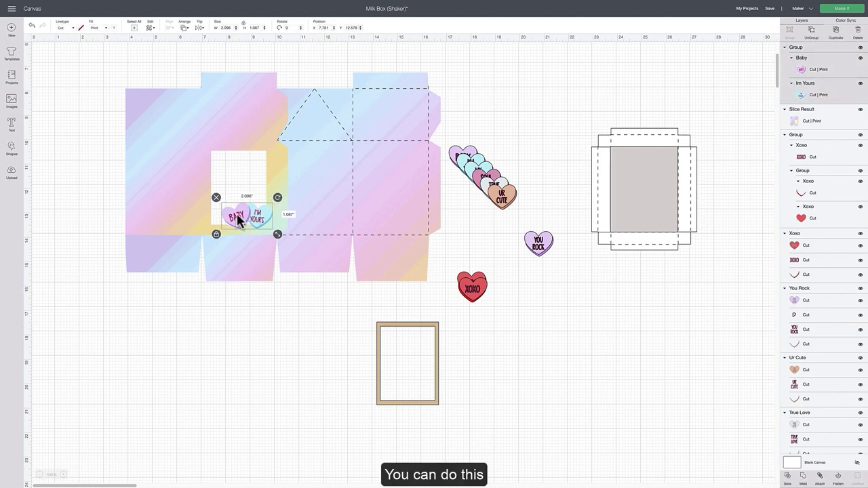
click(257, 261)
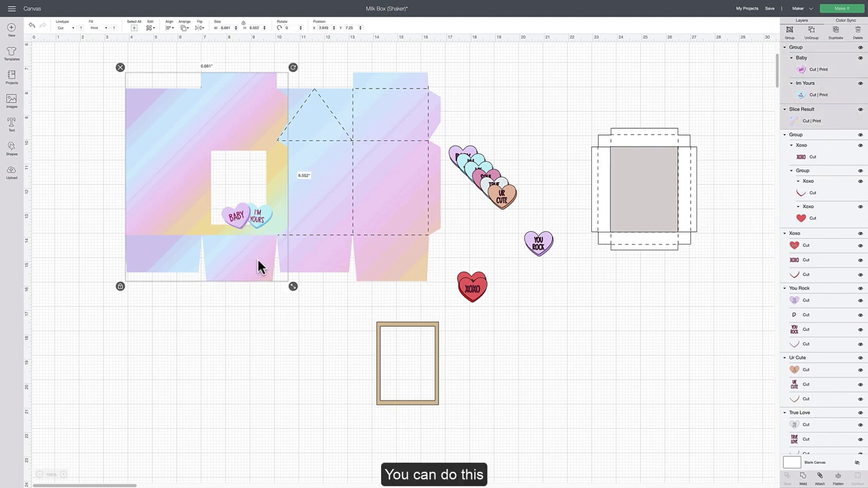
click(805, 478)
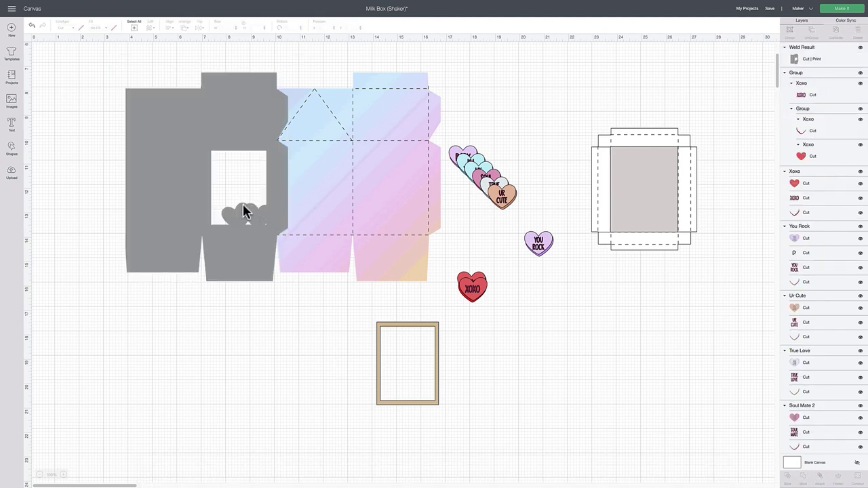
Step: Fill the welded front piece with the diagonal pastel rainbow print pattern
click(211, 122)
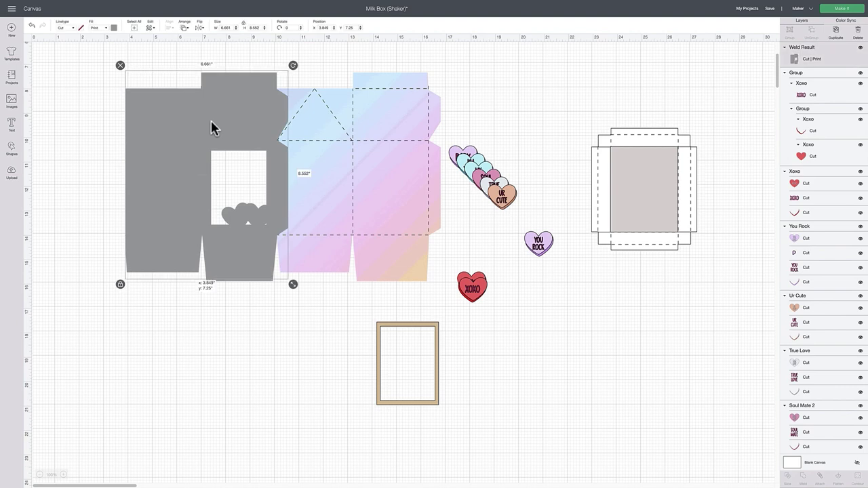
click(111, 29)
click(129, 54)
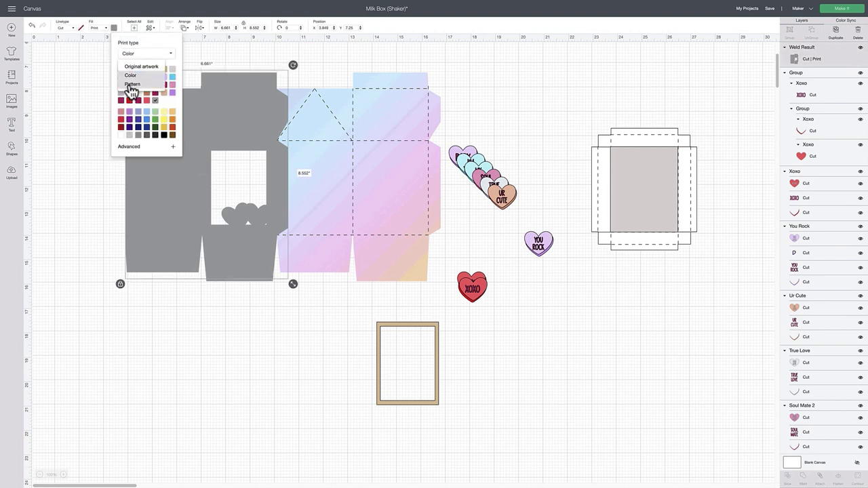
click(132, 83)
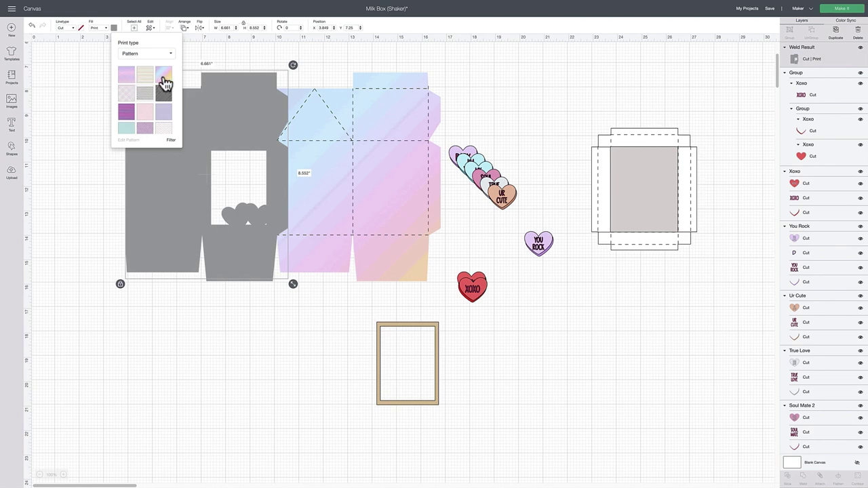
click(164, 75)
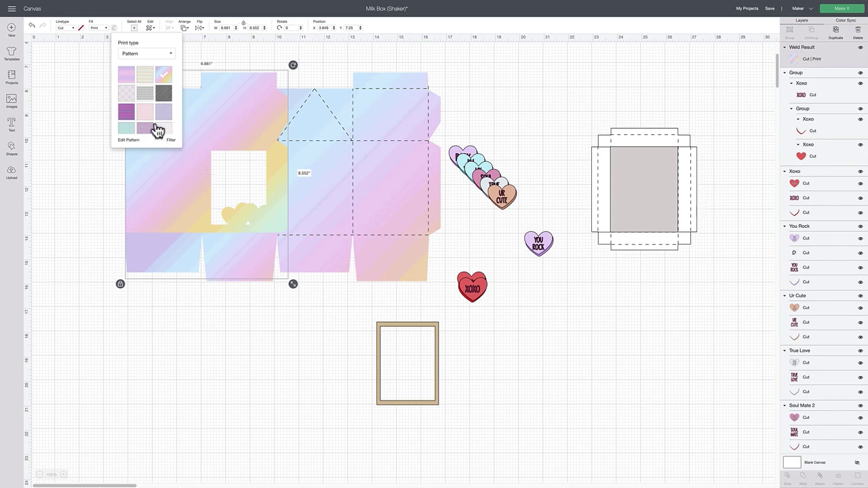
Step: Undo the pattern fill and the weld of the front box piece and hearts
click(30, 26)
click(30, 26)
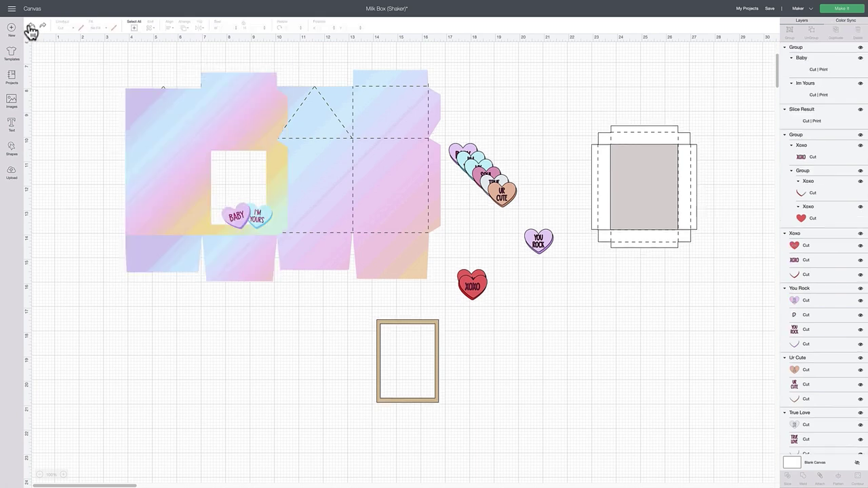
click(30, 26)
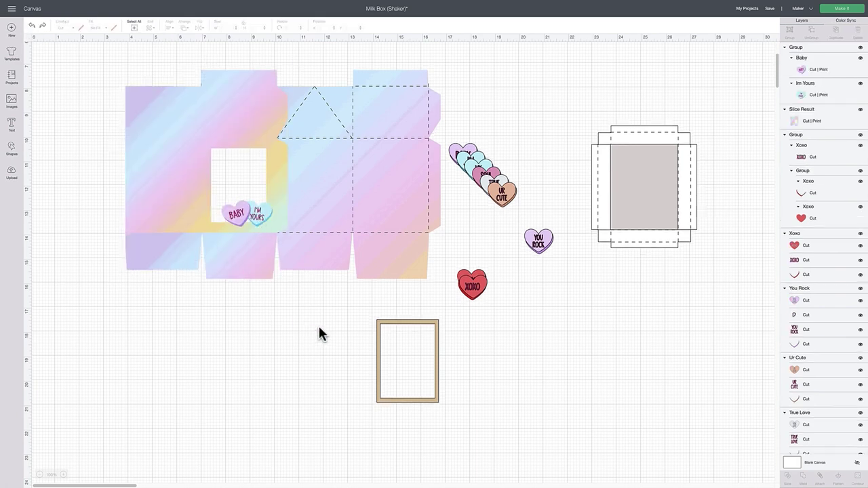
Step: Send the patterned front box piece to the back, behind its score lines
right_click(139, 122)
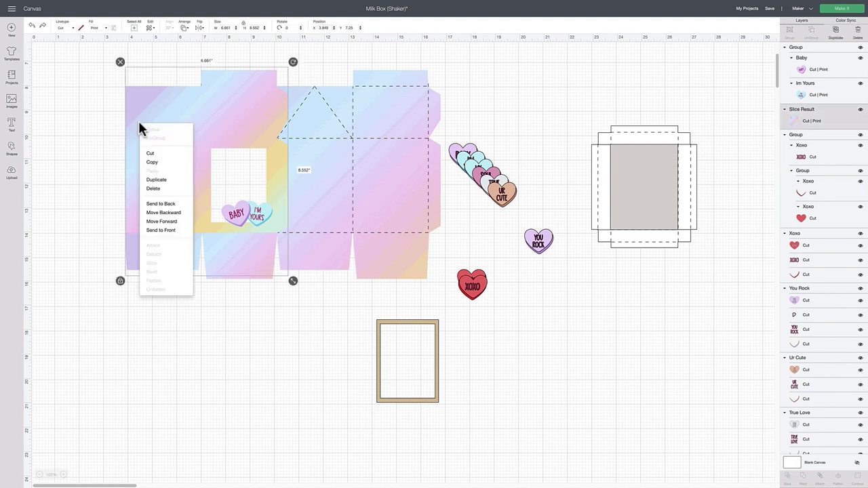
click(150, 204)
click(248, 343)
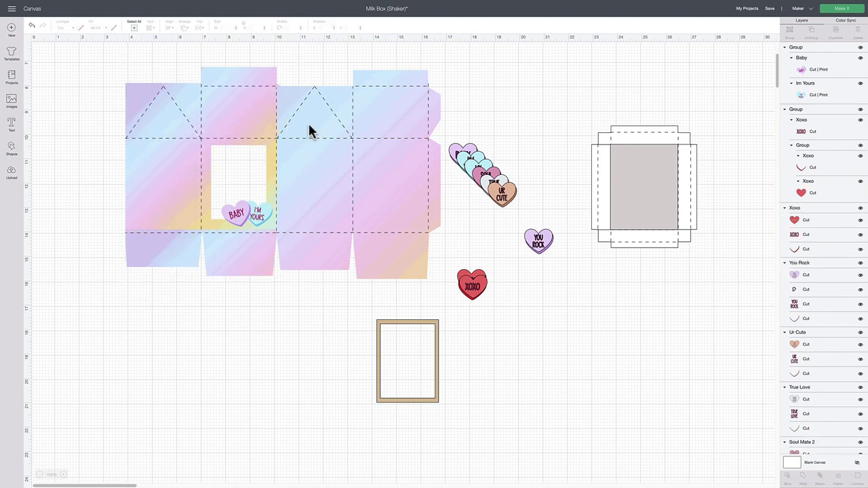
Step: Move the windowless box piece to the right, clear of the front piece and level with it
drag(360, 126, 426, 125)
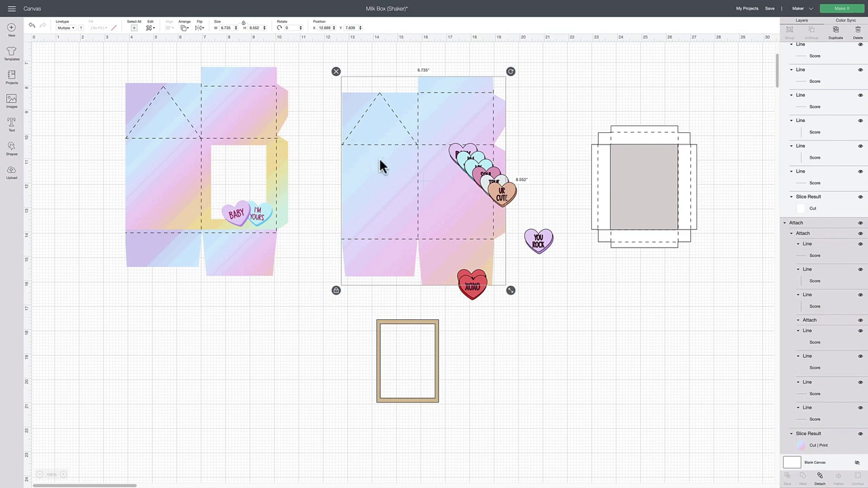
drag(398, 192, 363, 182)
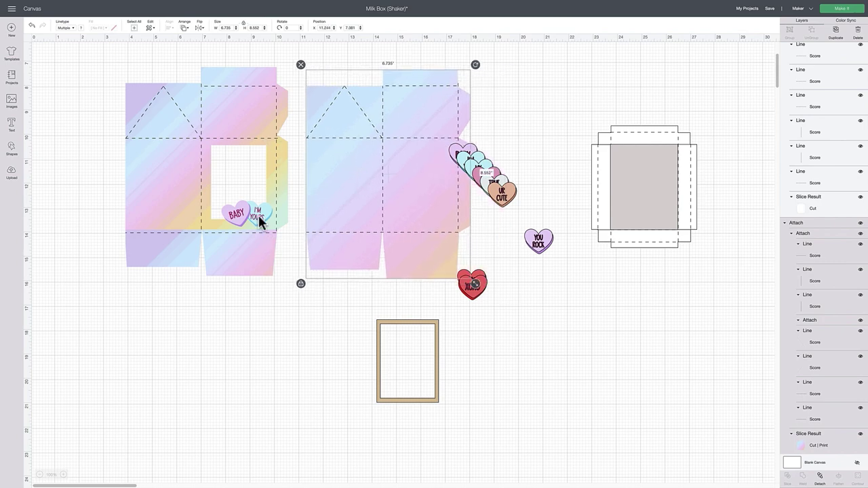
Step: Duplicate the Baby and I'm Yours heart group and place one set below the front box piece
click(259, 222)
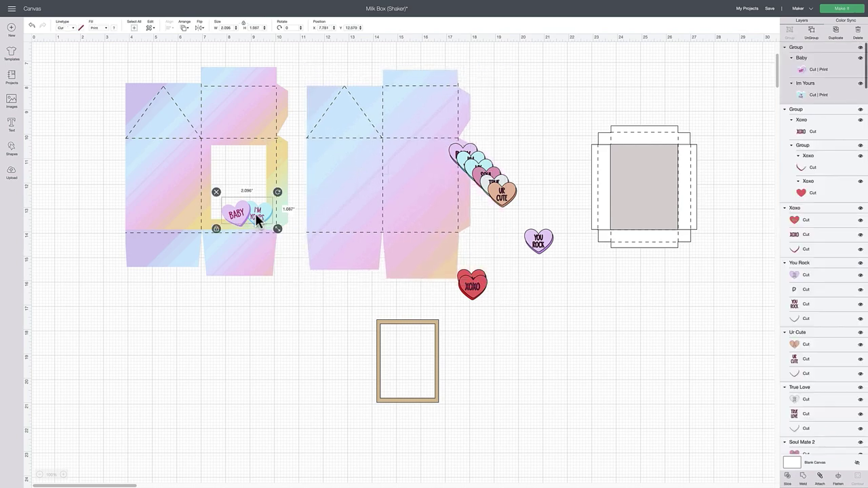
click(836, 33)
drag(265, 219, 246, 328)
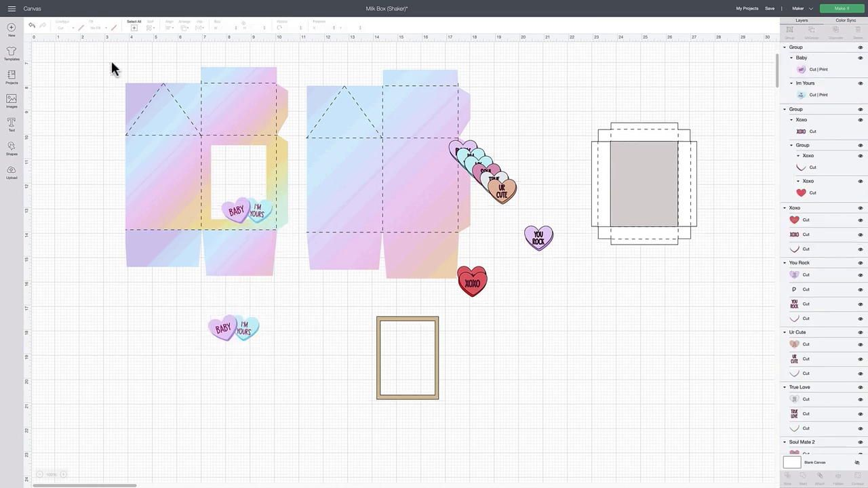
Step: Select the flattened front box piece and hearts with the score lines and attach them
drag(114, 67, 287, 288)
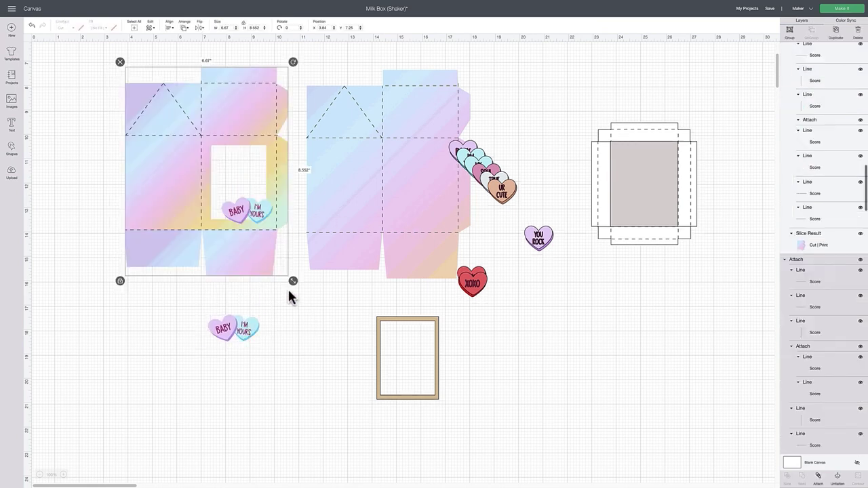
click(819, 477)
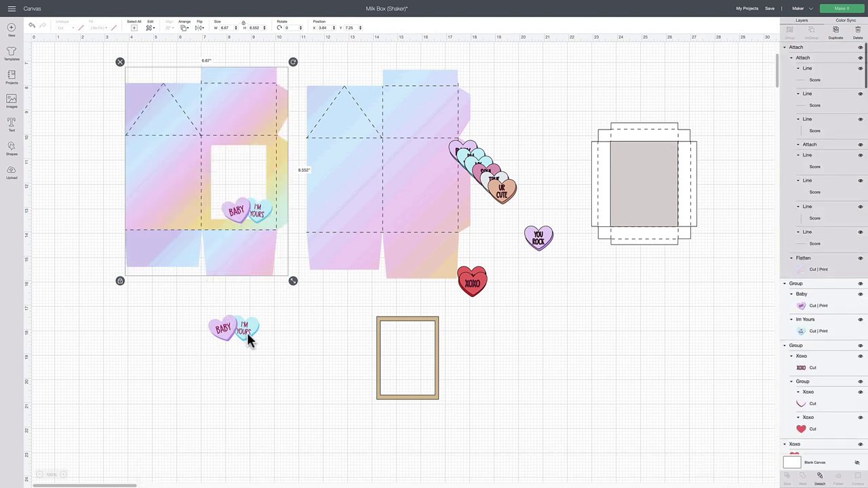
Step: Bring the loose Baby and I'm Yours heart group to the front and place it over the matching hearts on the front box piece
drag(246, 332, 266, 341)
right_click(267, 342)
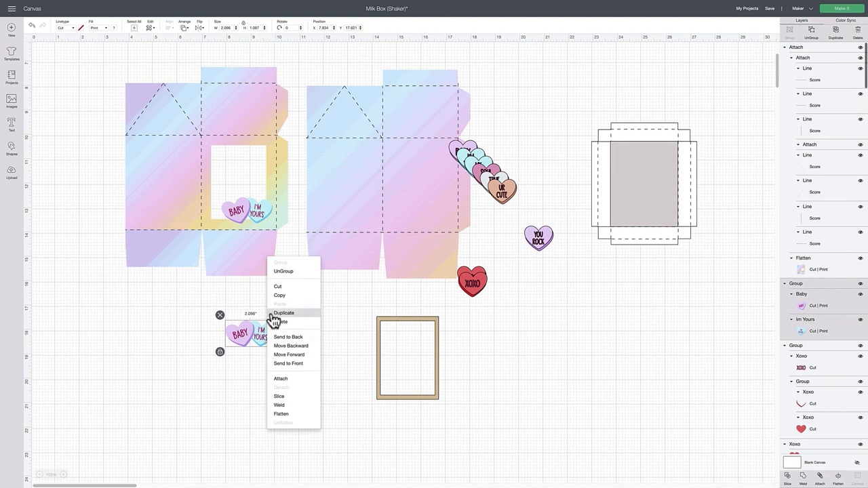
click(294, 364)
drag(265, 335, 260, 217)
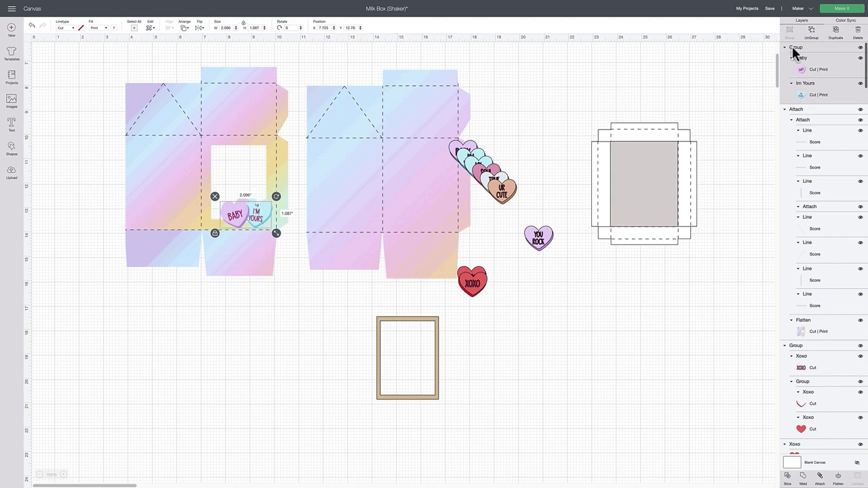
Step: Duplicate the Baby and I'm Yours group twice and stack the copies over the hearts at the window's lower corner
click(831, 39)
click(830, 39)
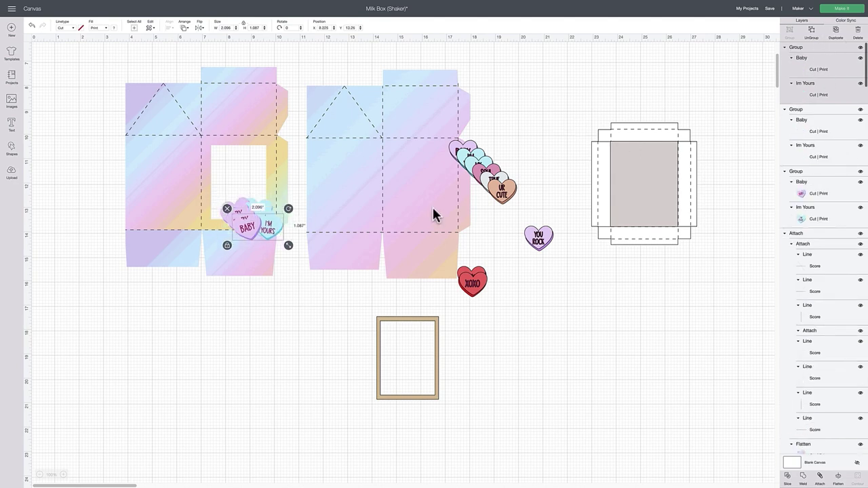
drag(280, 228, 265, 211)
drag(253, 249, 262, 209)
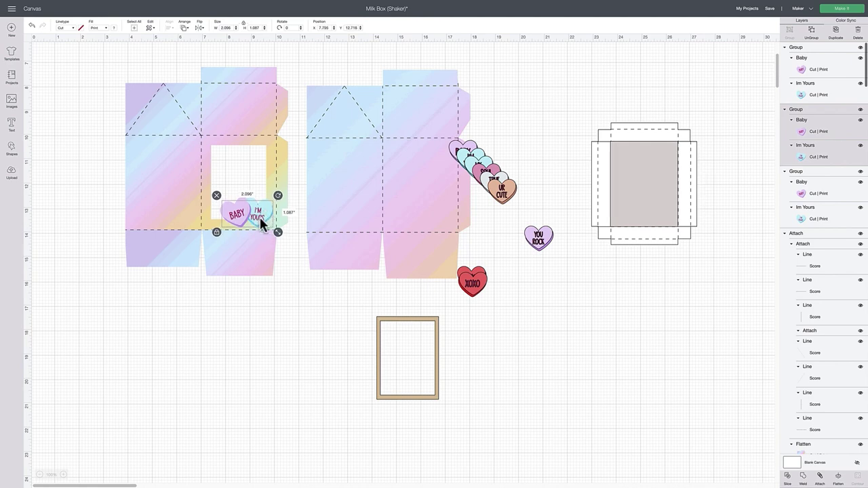
Step: Move the gold frame onto the front box piece and send the box piece behind the frame
drag(397, 319, 251, 155)
right_click(278, 302)
click(303, 404)
right_click(250, 155)
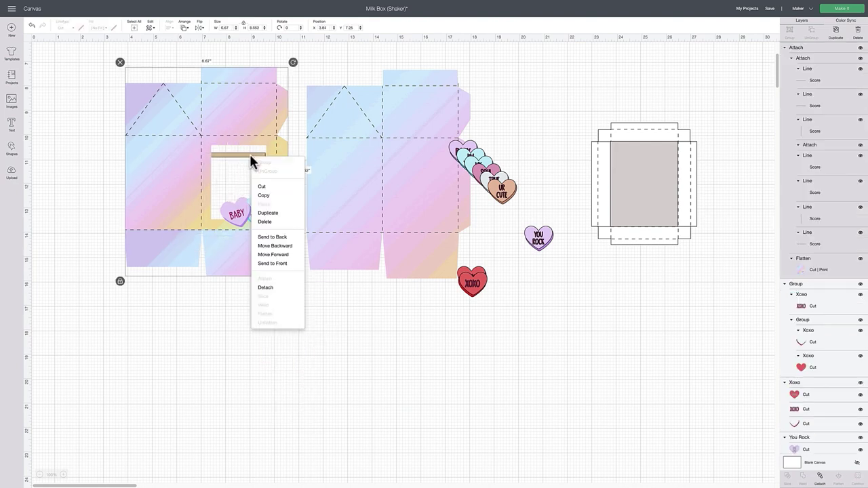
click(290, 247)
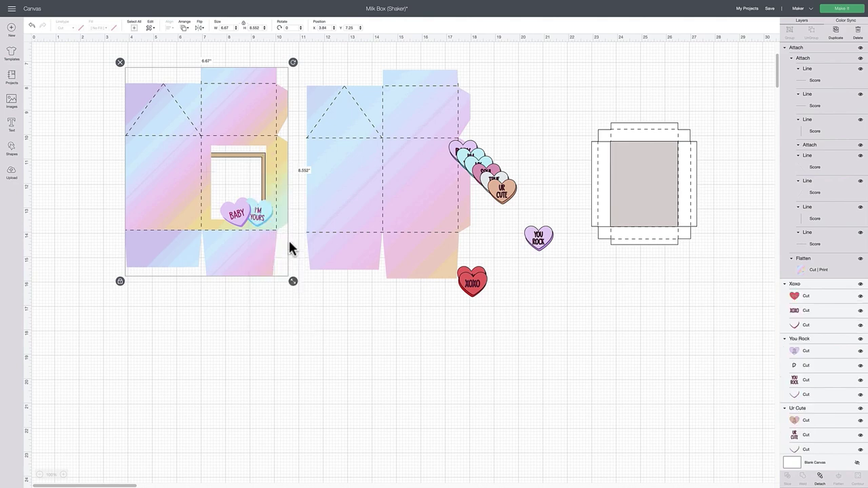
right_click(233, 126)
click(258, 202)
click(297, 333)
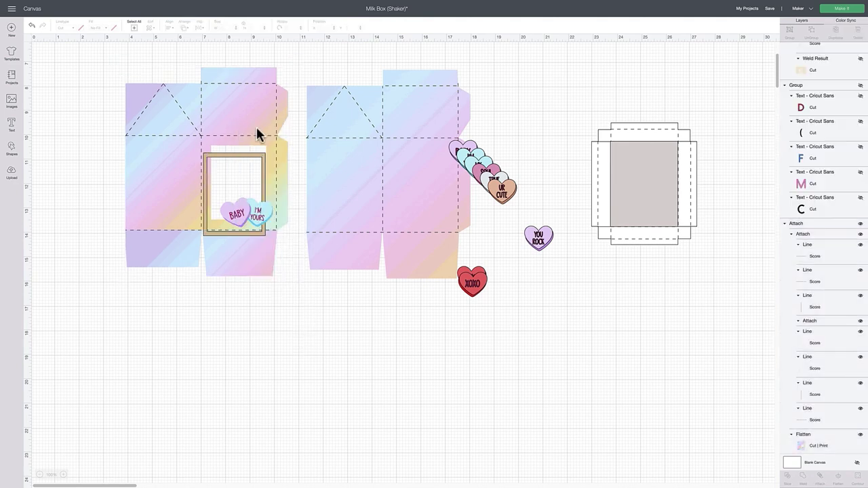
Step: Position the gold frame around the window opening of the front box piece, with the stacked hearts over its lower corner
drag(234, 155, 239, 144)
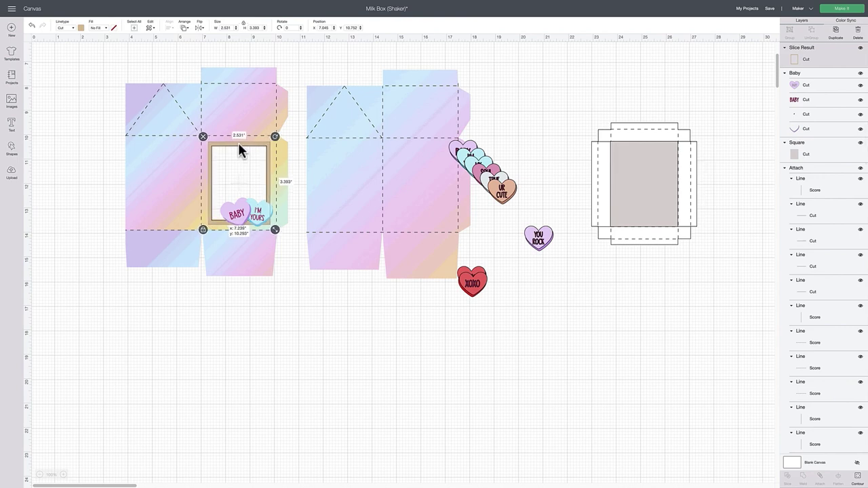
click(288, 306)
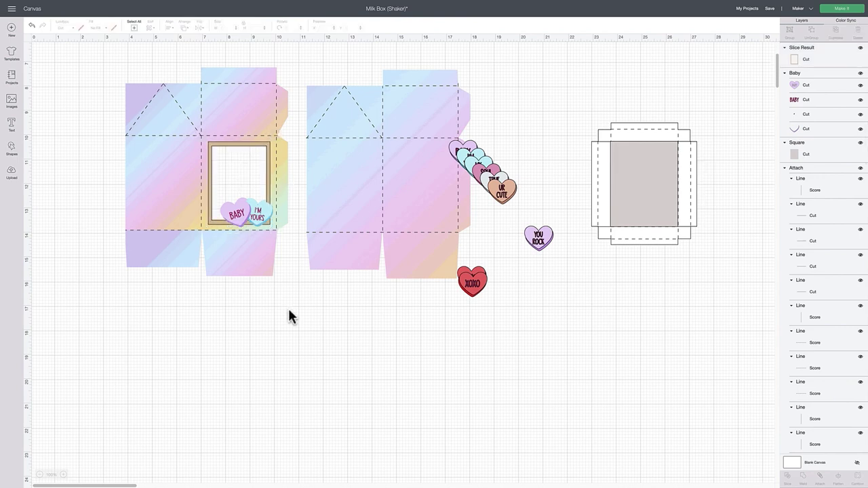
click(264, 209)
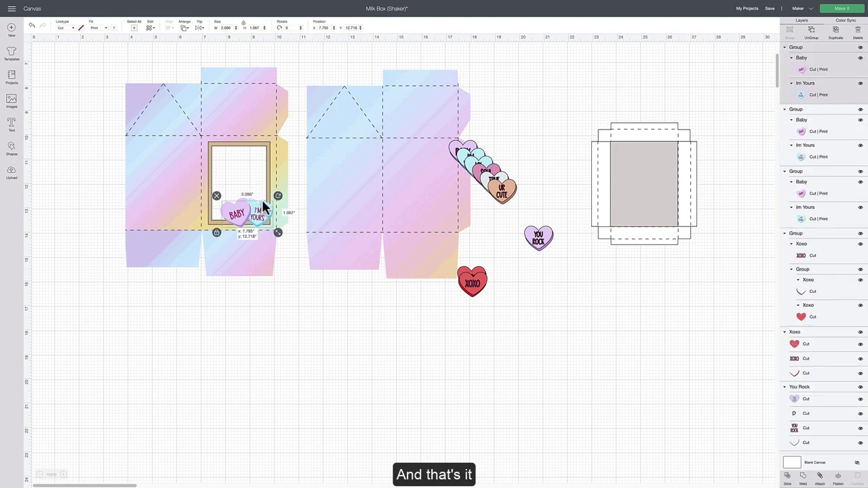
click(275, 284)
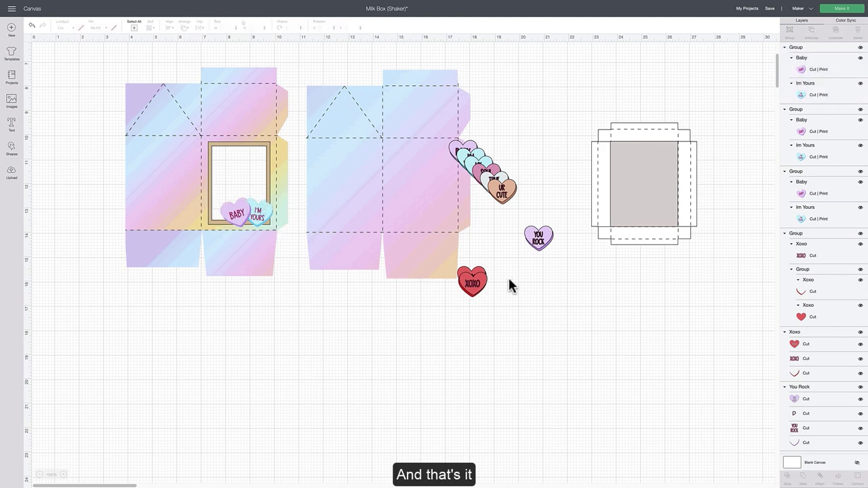
Step: Move the overlapping conversation hearts clear of the windowless box piece and shrink them together to about 1.36 by 2.18 inches overall
mouse_move(509, 192)
mouse_down()
mouse_move(241, 178)
mouse_move(510, 190)
mouse_move(497, 193)
mouse_up()
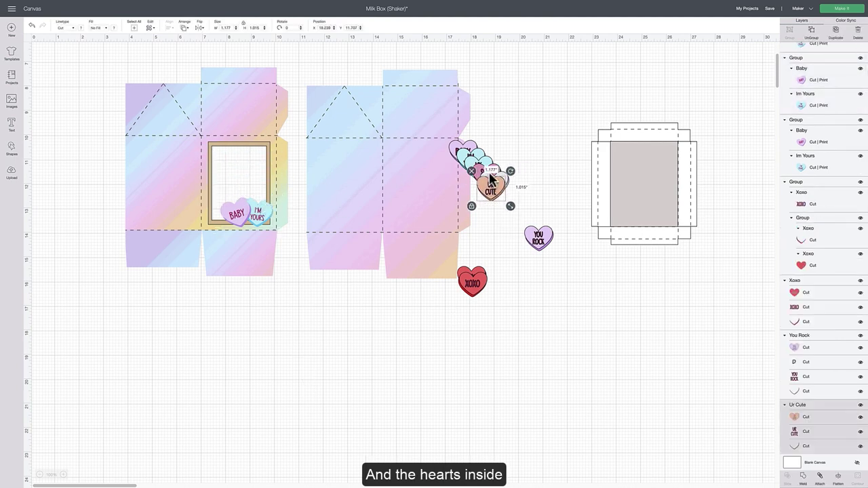
drag(478, 162, 526, 165)
drag(491, 188, 519, 182)
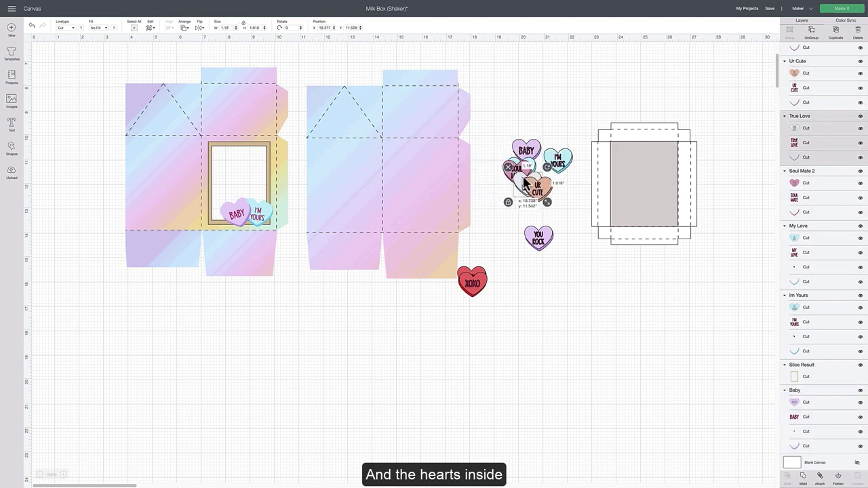
drag(494, 128, 517, 195)
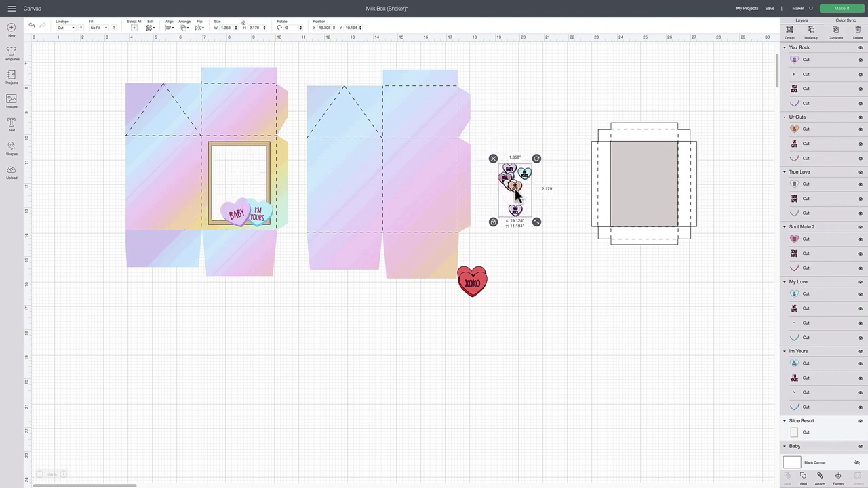
Step: Shrink the two XOXO hearts together to about 0.83 by 0.85 inches and place them below the small conversation hearts
click(472, 281)
drag(493, 306, 482, 292)
drag(468, 276, 510, 253)
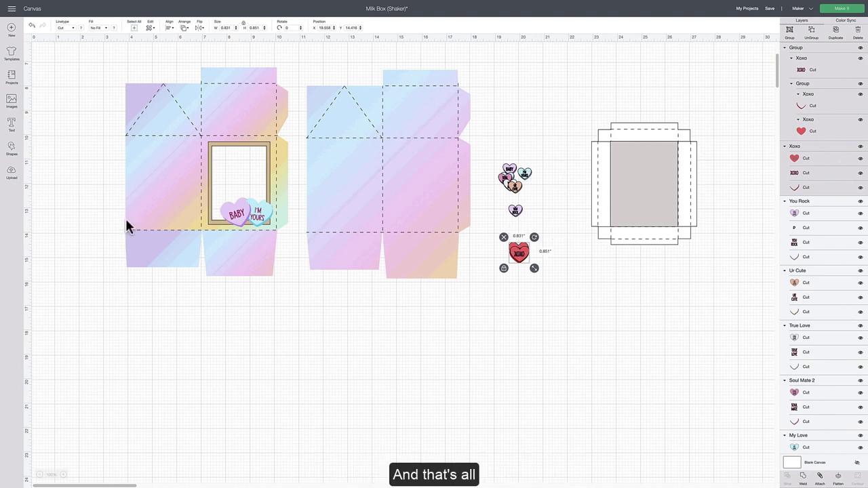
Step: Lay the gold frame and loose heart groups below the front box piece, and place the two box pieces side by side
drag(216, 146, 204, 298)
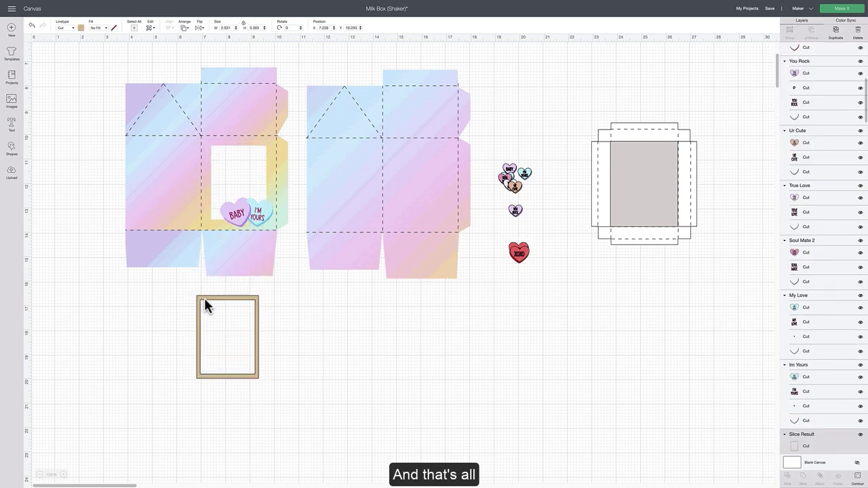
drag(238, 221, 279, 276)
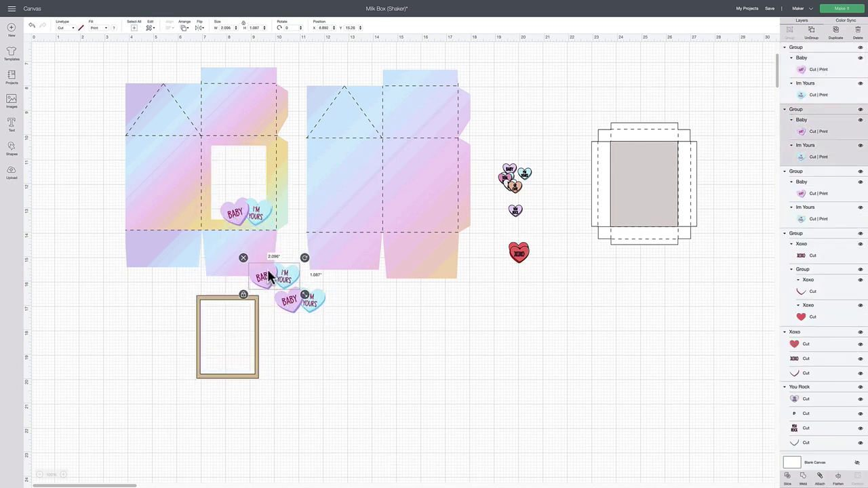
drag(259, 218, 226, 209)
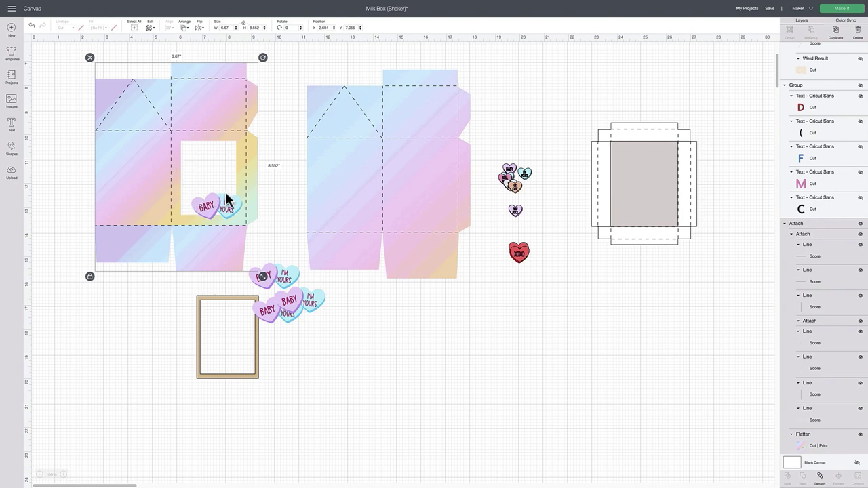
drag(326, 192, 267, 187)
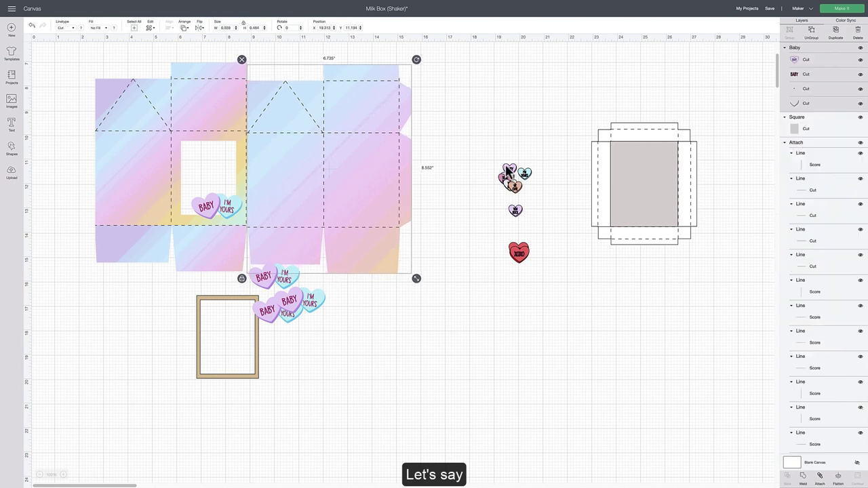
Step: Spread the clustered small conversation hearts apart so each one can be picked individually
drag(509, 169, 482, 144)
drag(514, 185, 490, 172)
click(508, 182)
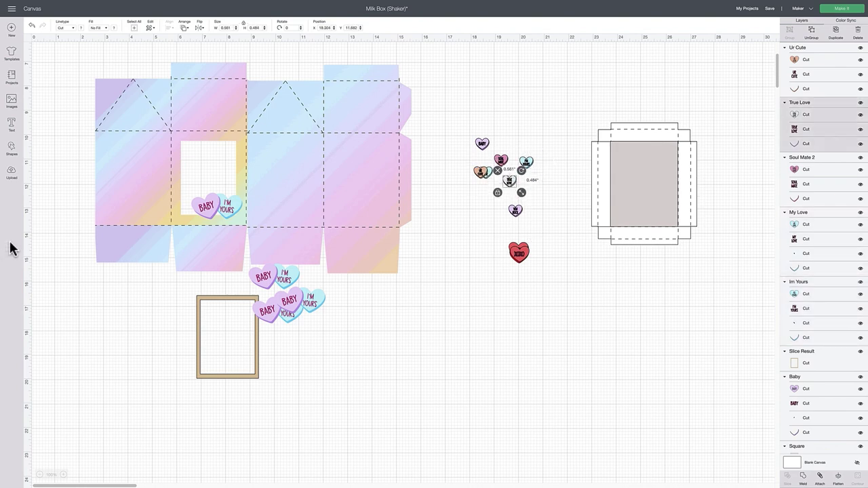
Step: Add a square shape, resize it to 9.25 inches wide by 6.75 inches high, with its proportions unlocked
click(12, 148)
click(39, 104)
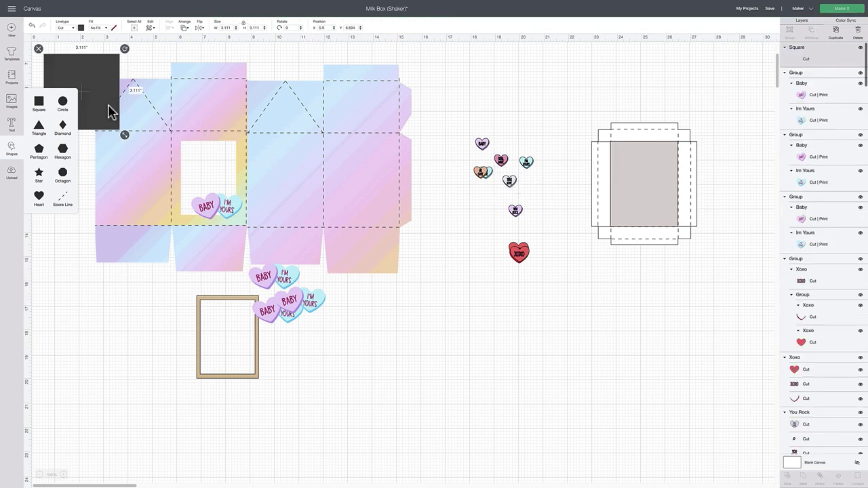
drag(108, 110, 410, 232)
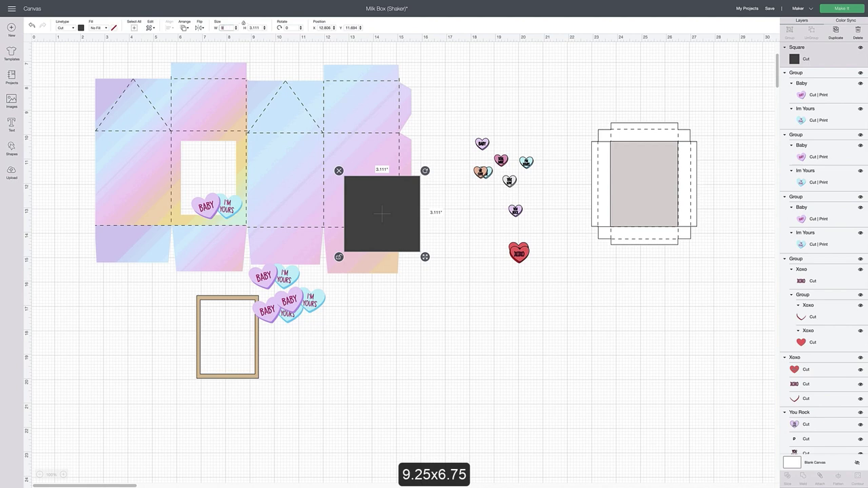
key(Return)
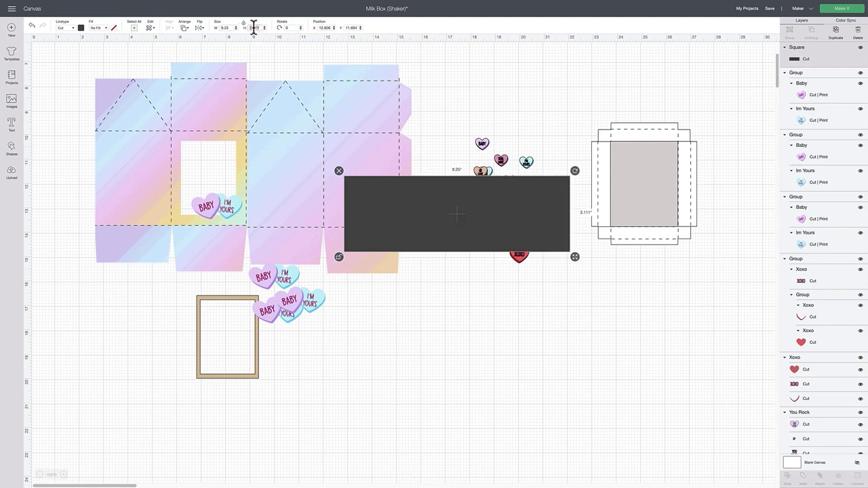
text(6.75)
key(Return)
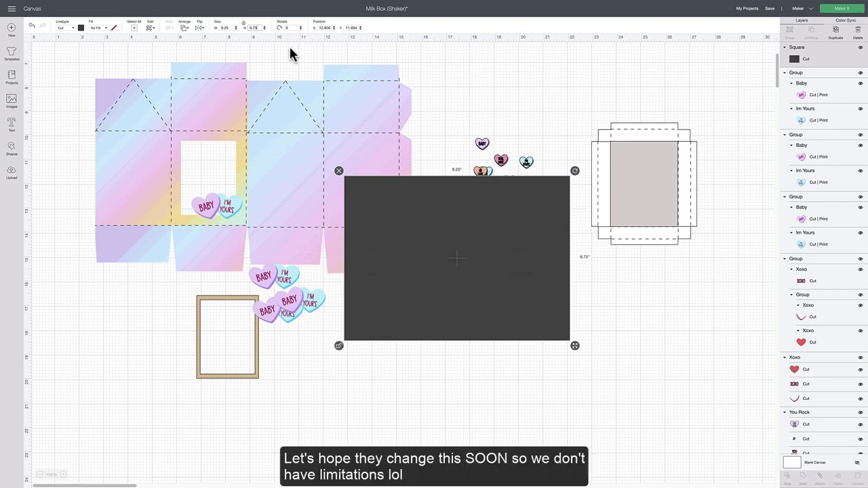
Step: Send the dark rectangle to the back and move it behind the small conversation hearts
right_click(420, 202)
click(442, 283)
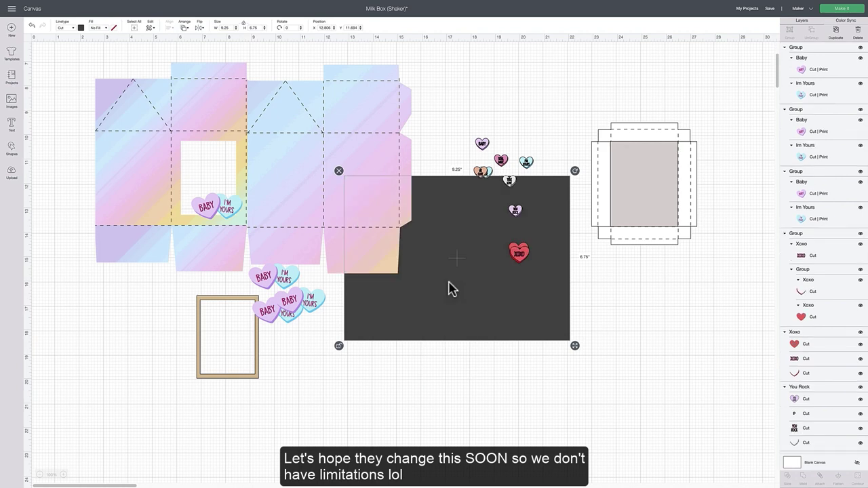
drag(504, 305, 553, 275)
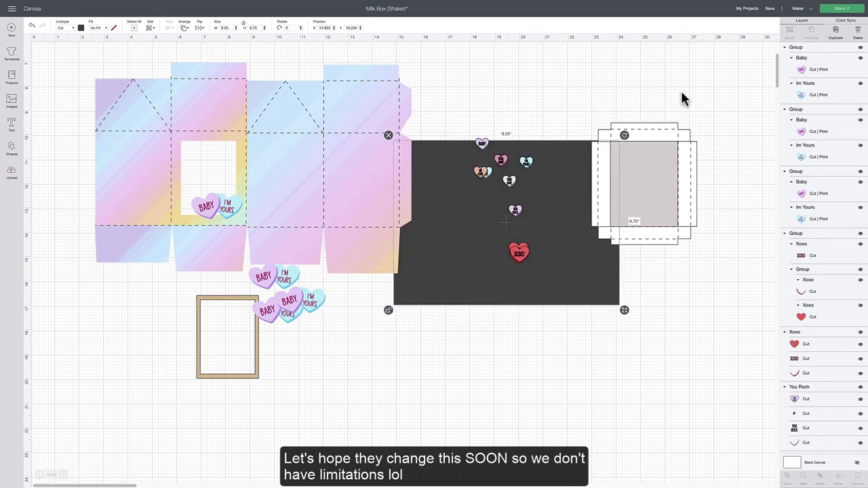
Step: Move the scored shaker tray piece below the front box piece, and shift the dark rectangle with its hearts into the cleared space
drag(664, 187, 158, 351)
drag(461, 109, 616, 233)
click(604, 330)
Step: Arrange the small conversation hearts and the two XOXO hearts in one row along the dark rectangle's upper edge
drag(540, 106, 468, 115)
drag(560, 121, 477, 114)
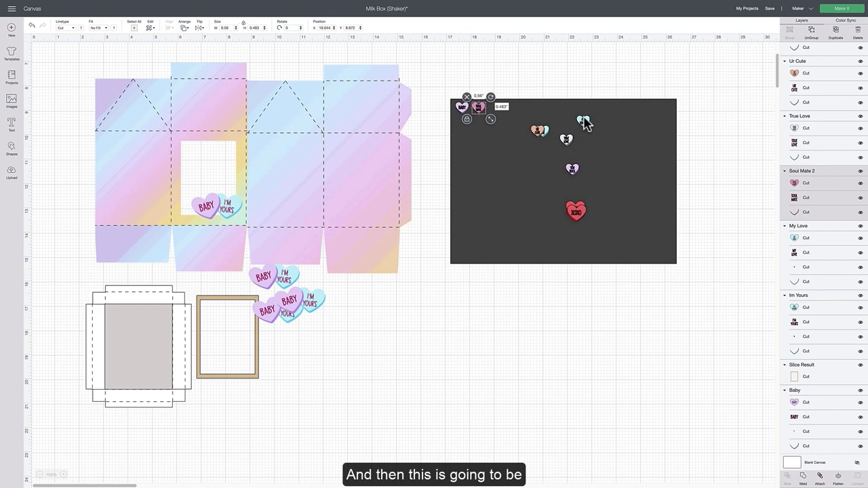
drag(584, 121, 499, 109)
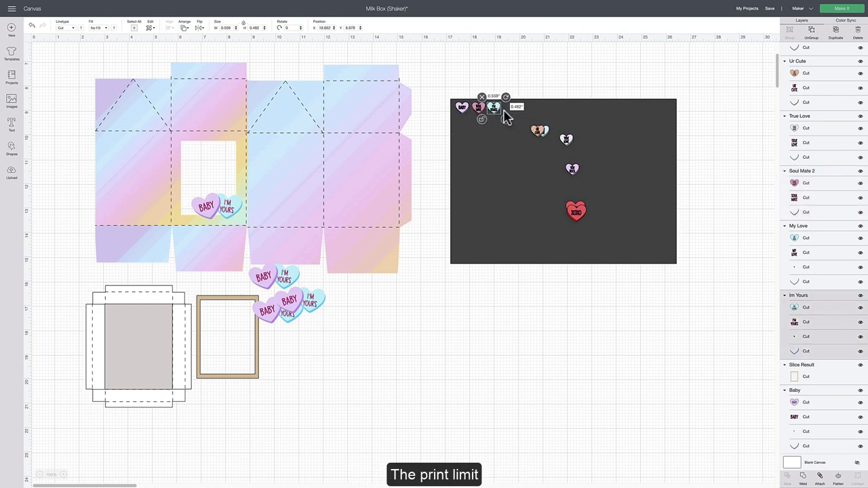
drag(539, 131, 526, 108)
drag(569, 140, 543, 108)
drag(573, 168, 560, 106)
drag(581, 216, 581, 114)
drag(575, 214, 598, 111)
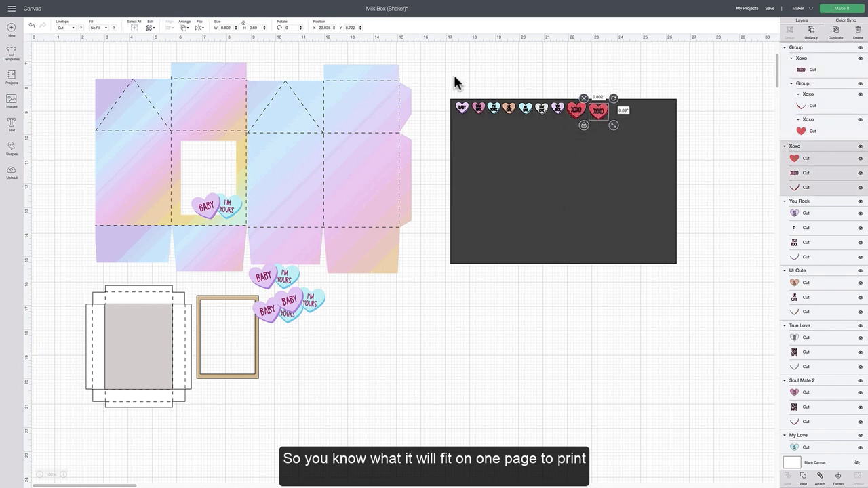
Step: Move the dark rectangle below the heart row, duplicate the whole row and place the copy directly beneath it
drag(505, 133, 509, 207)
drag(456, 88, 614, 121)
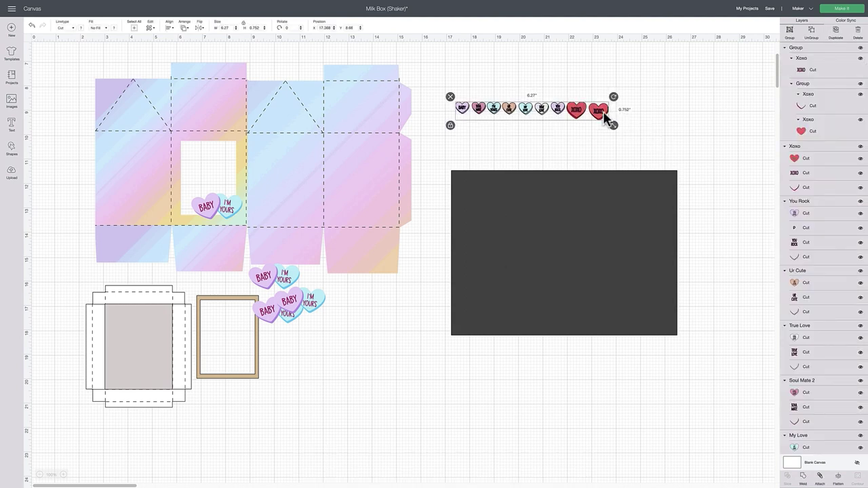
key(ctrl+d)
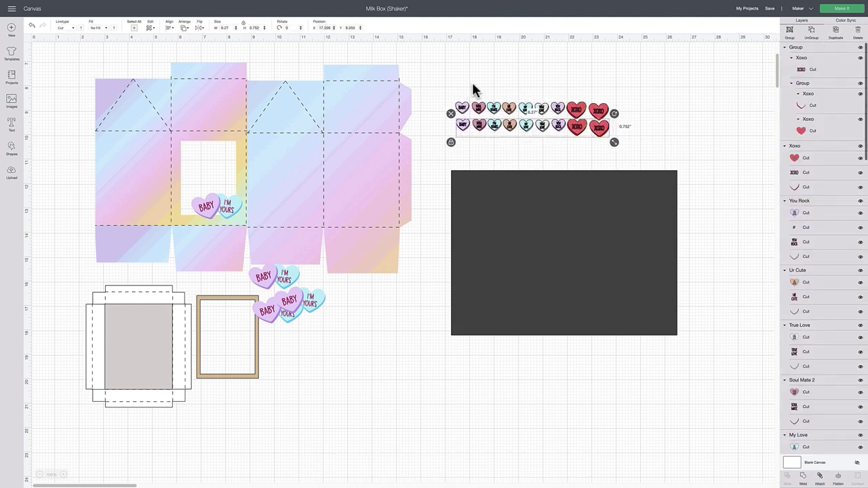
Step: Group the two heart rows, duplicate the group and place both sets one below the other on the dark rectangle
drag(445, 85, 674, 157)
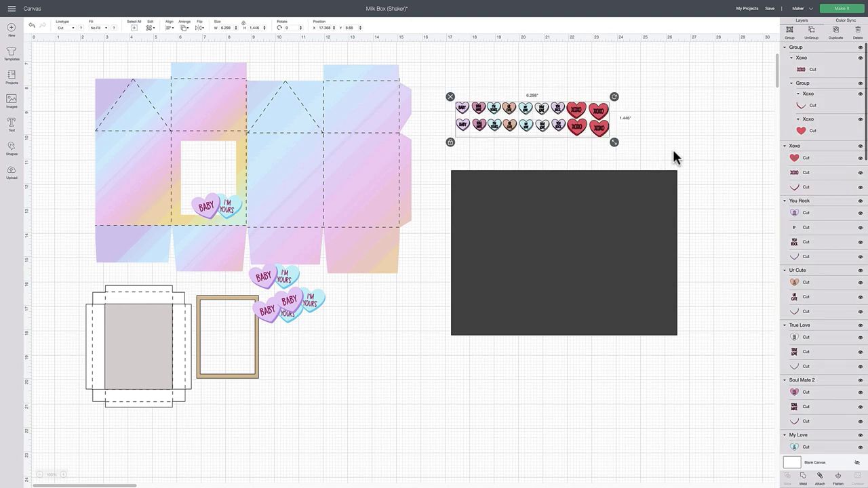
click(793, 37)
click(831, 36)
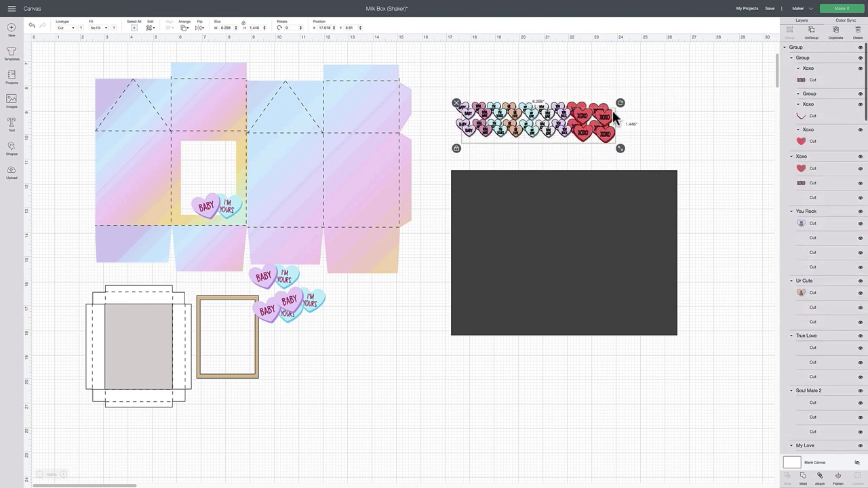
drag(612, 110, 609, 178)
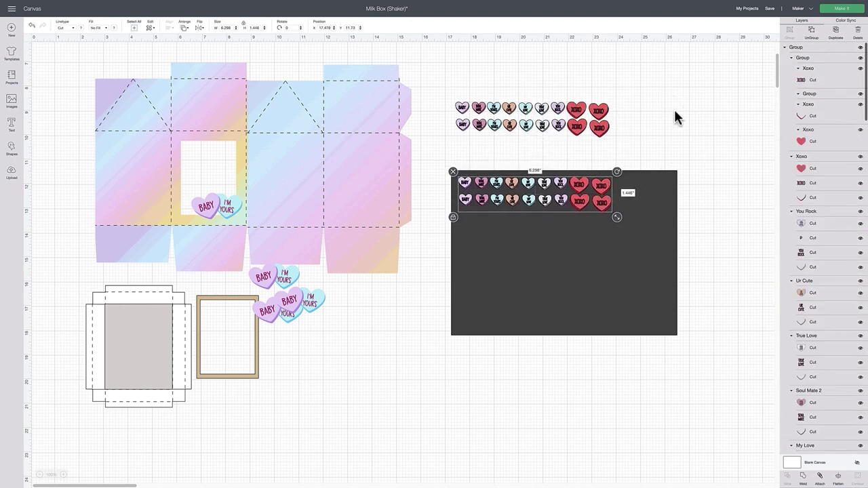
drag(606, 118, 610, 227)
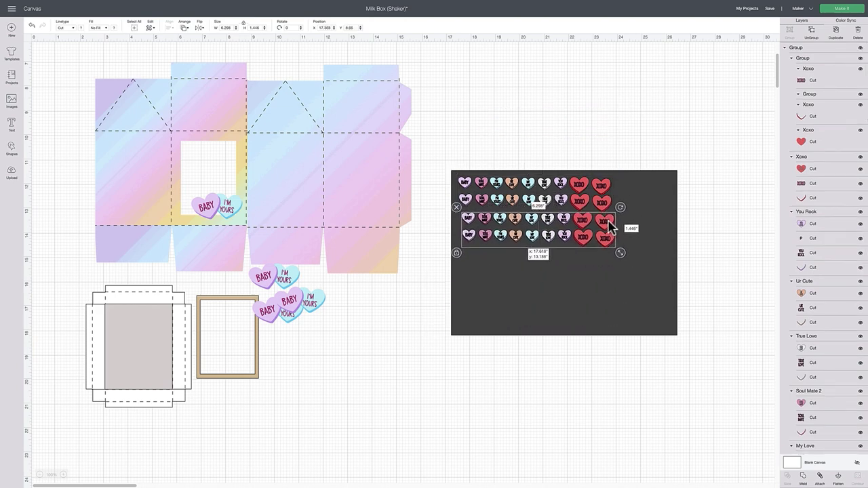
Step: Duplicate the grouped heart rows and stack the copies until eight rows are laid out, moving the dark rectangle below them
click(833, 38)
drag(613, 245, 532, 380)
click(836, 33)
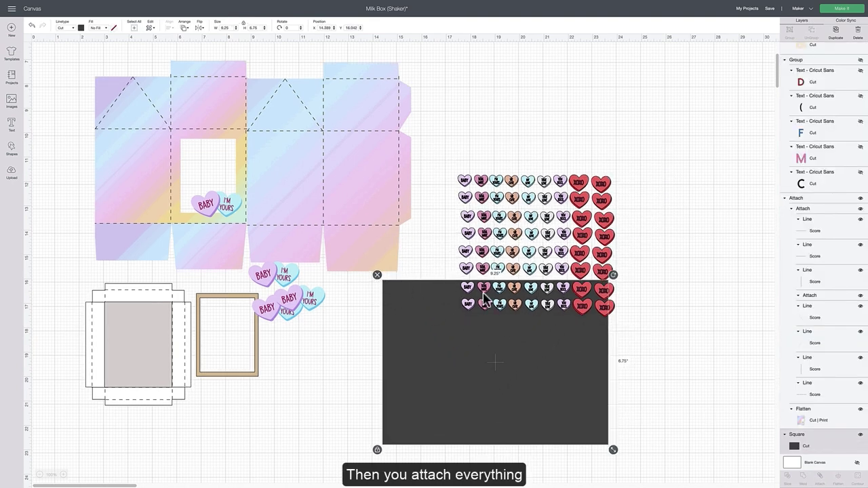
Step: Delete the dark print-area rectangle and the whole block of small conversation hearts
click(378, 275)
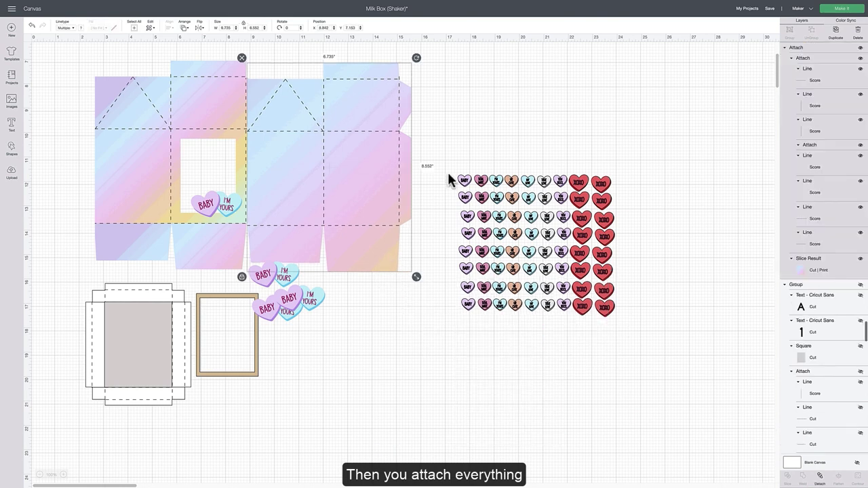
drag(453, 173, 635, 326)
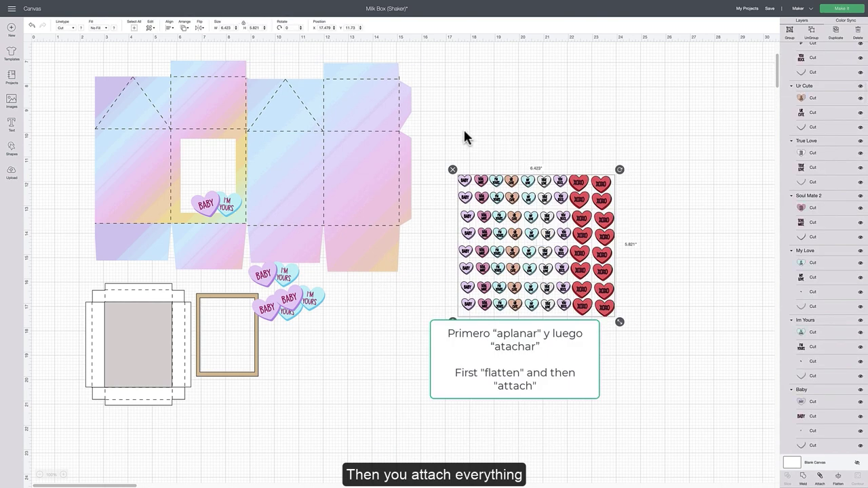
key(Delete)
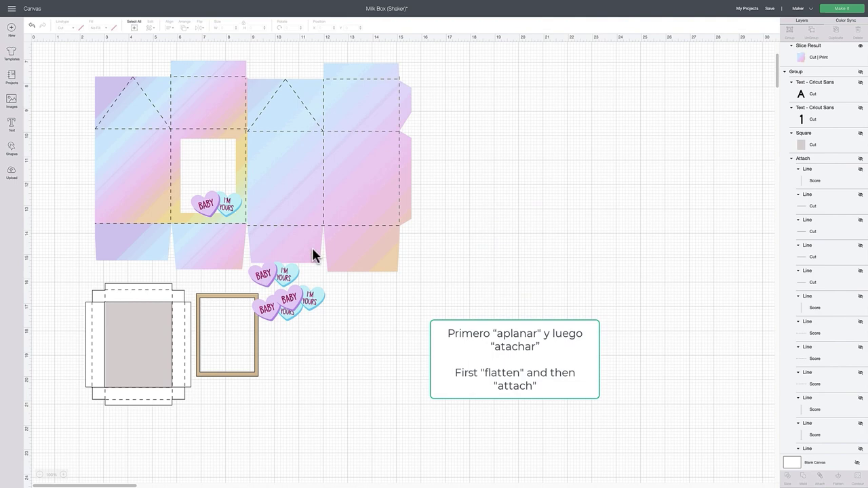
Step: Spread out the spare heart pairs, brown frame and scored tray below the box, and realign the windowed front piece beside the back piece
drag(277, 303, 358, 335)
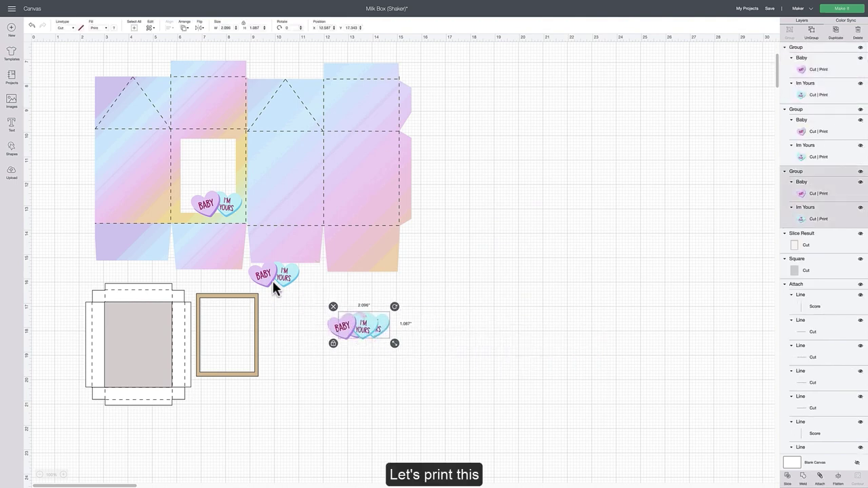
drag(276, 283, 350, 310)
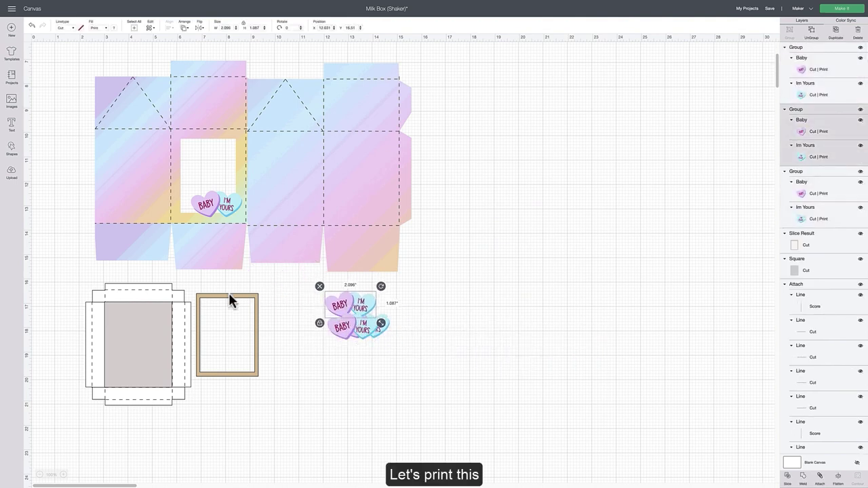
drag(230, 295, 296, 290)
drag(138, 295, 147, 295)
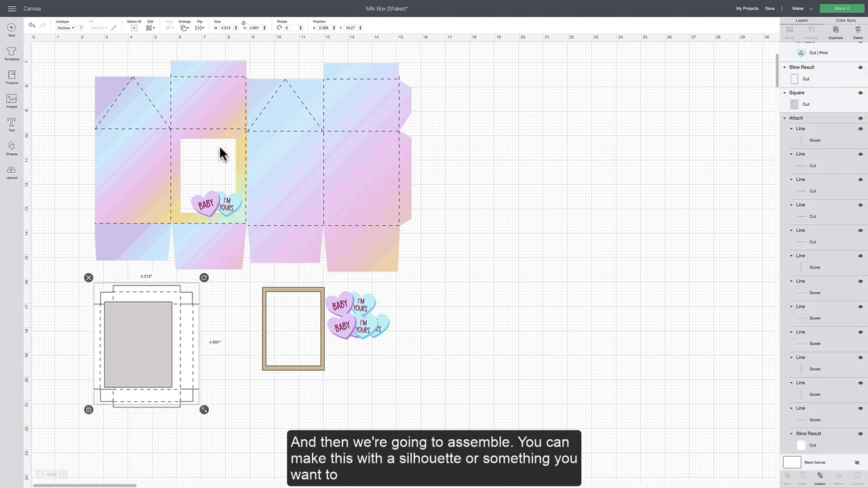
drag(220, 147, 557, 176)
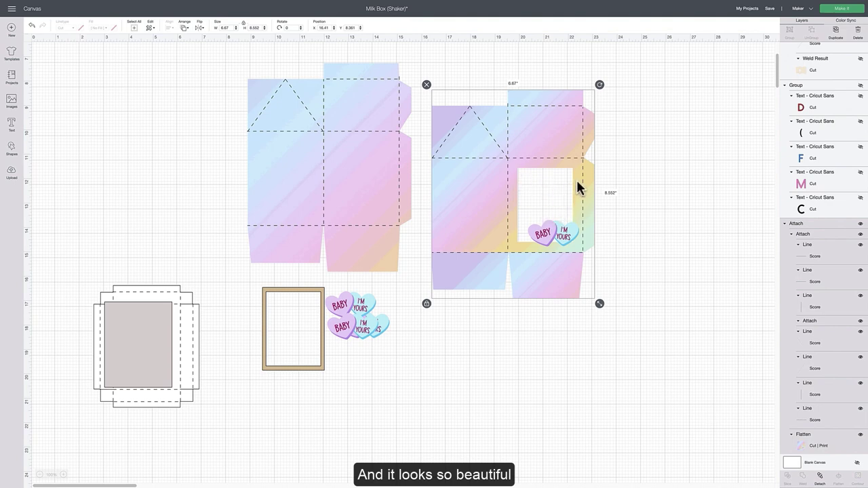
drag(497, 129, 160, 107)
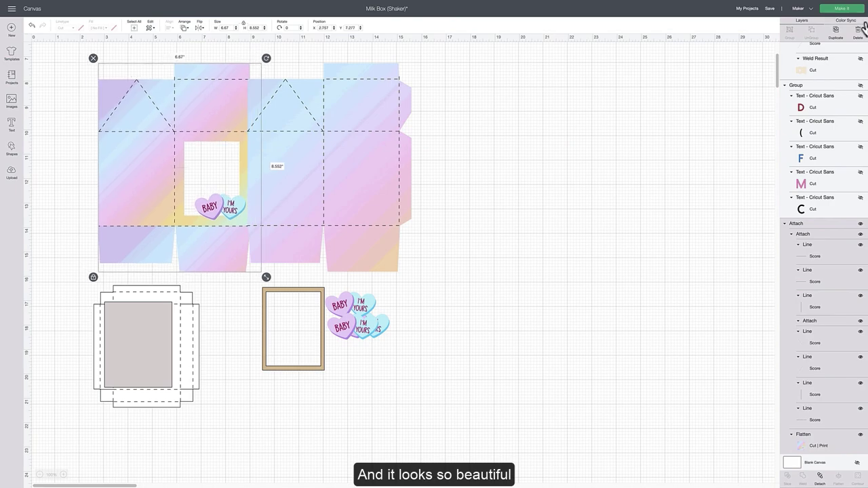
Step: Send the project to be made and continue from the mat preview to the printing stage
click(840, 9)
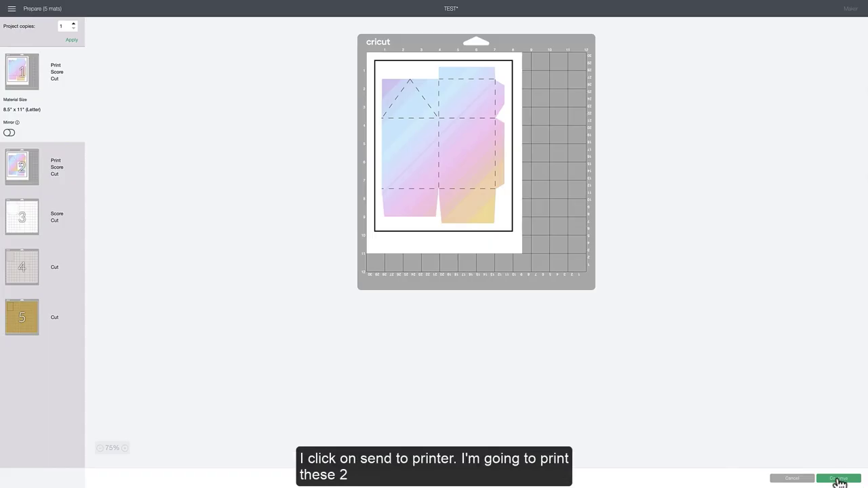
click(835, 477)
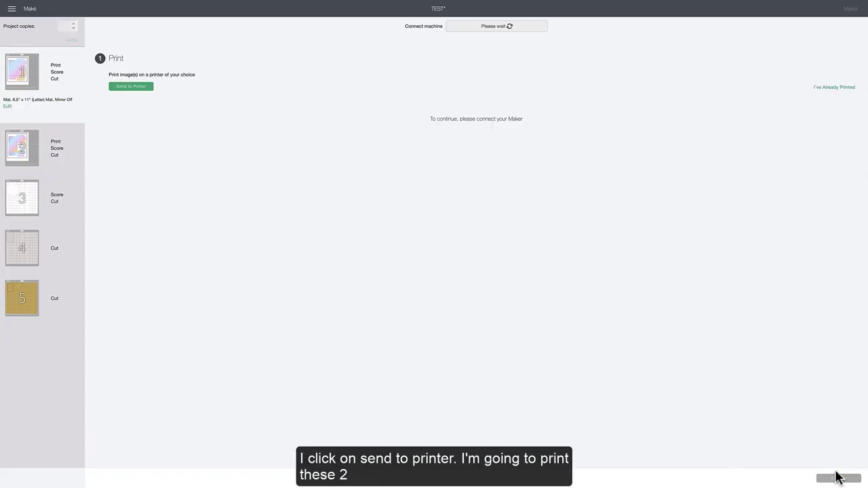
click(128, 91)
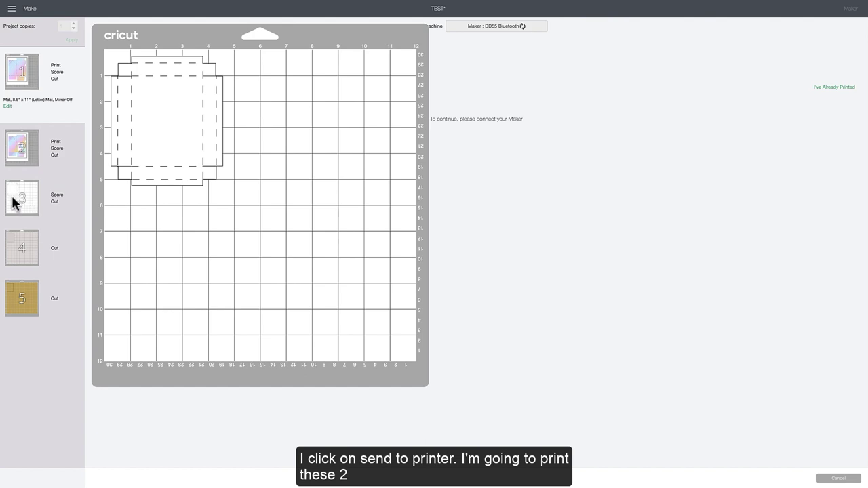
Step: Review the score and cut mats and the two printable box mats, ending on the first mat
mouse_move(18, 244)
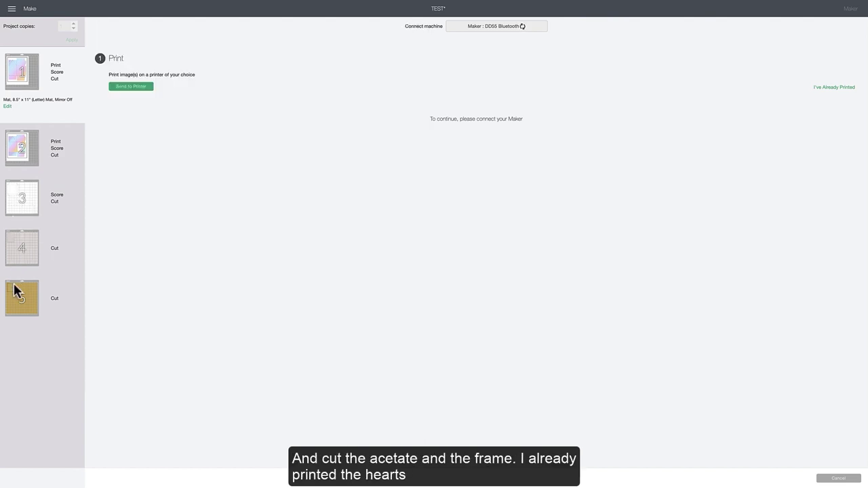
mouse_move(9, 297)
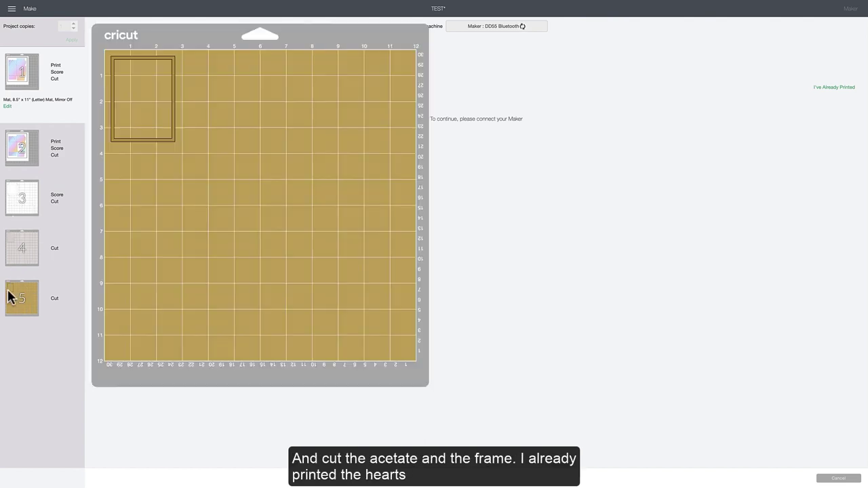
click(18, 151)
mouse_move(19, 129)
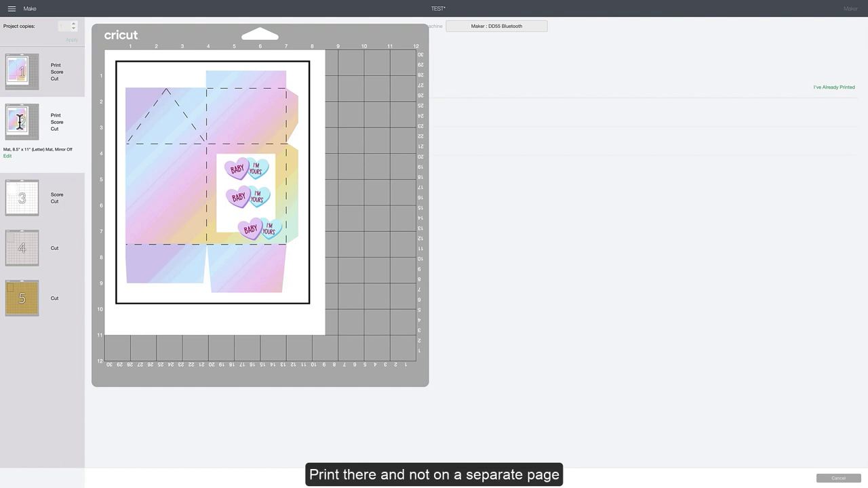
click(26, 73)
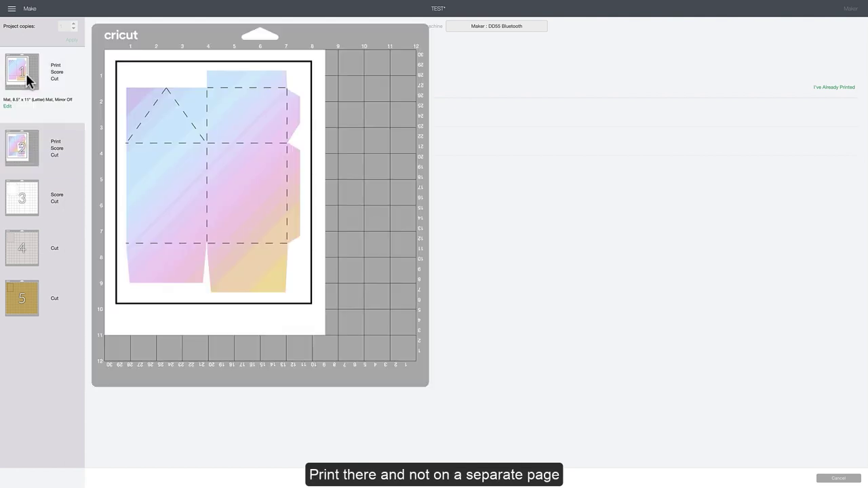
Step: Turn on Use System Dialog in the first mat's print setup and proceed to the system print settings
click(118, 88)
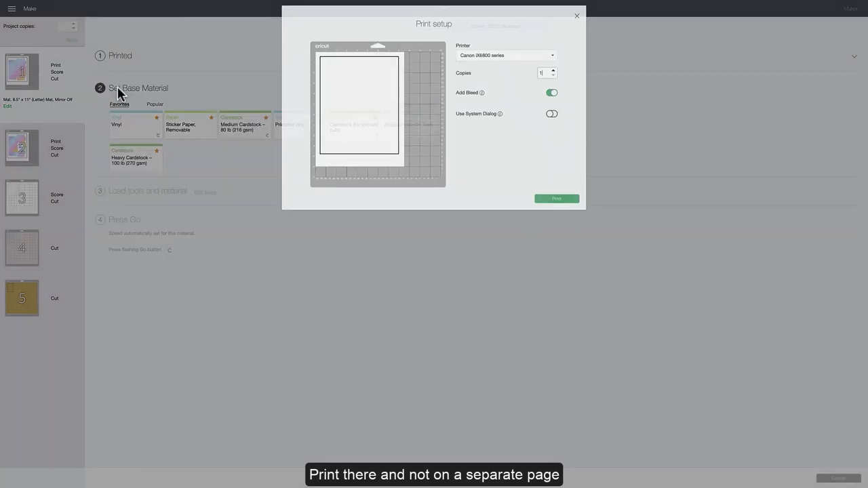
click(549, 119)
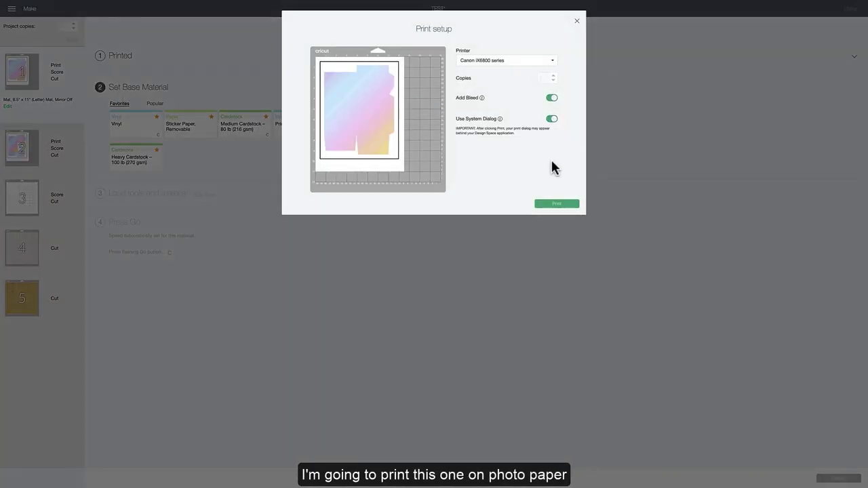
click(554, 205)
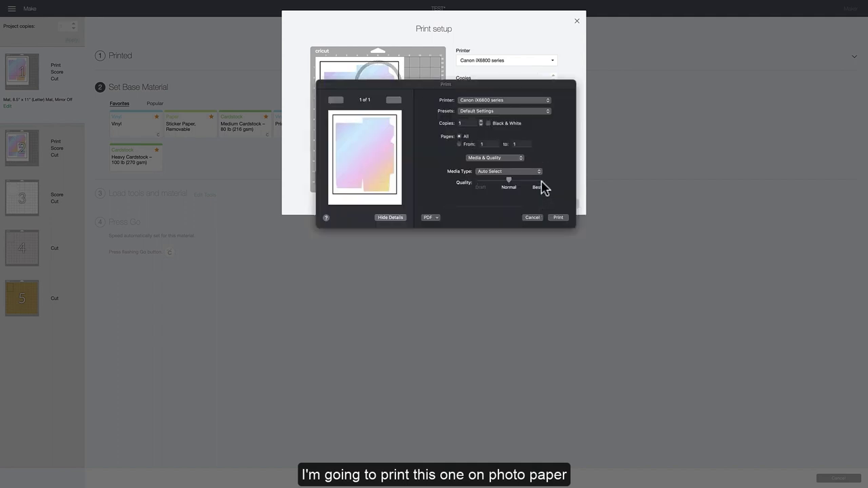
Step: Set the media type to Photo and print the first box mat
click(539, 173)
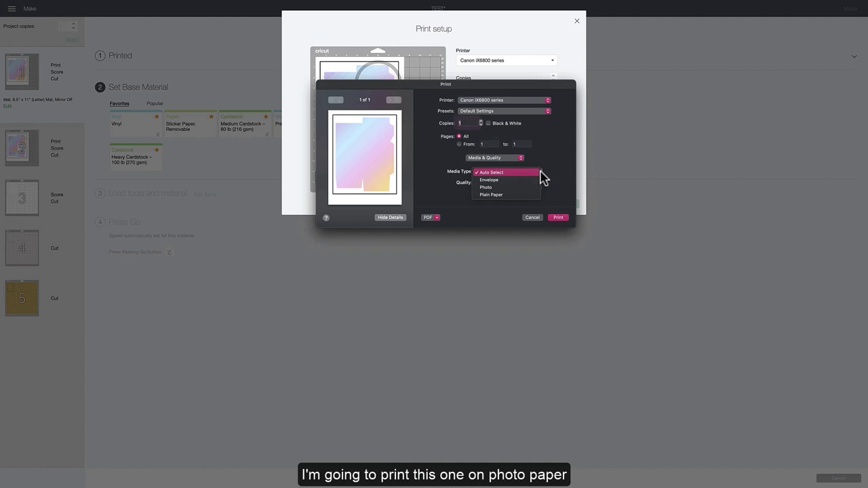
click(486, 188)
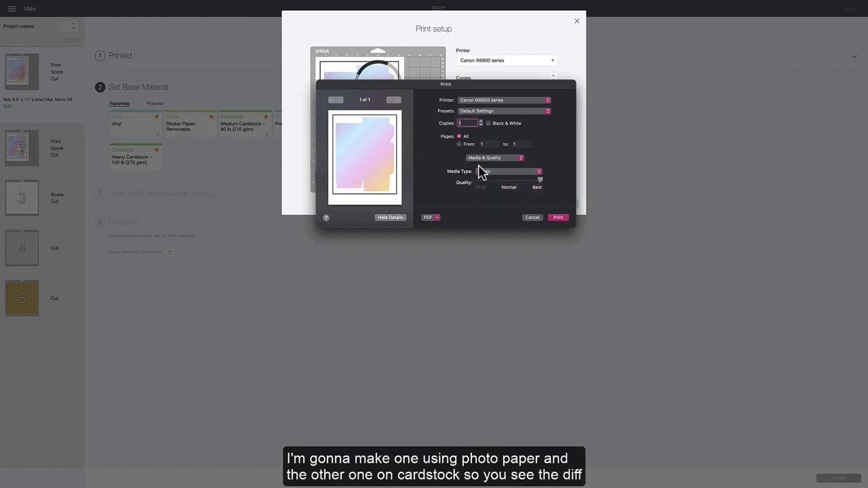
click(556, 218)
click(556, 218)
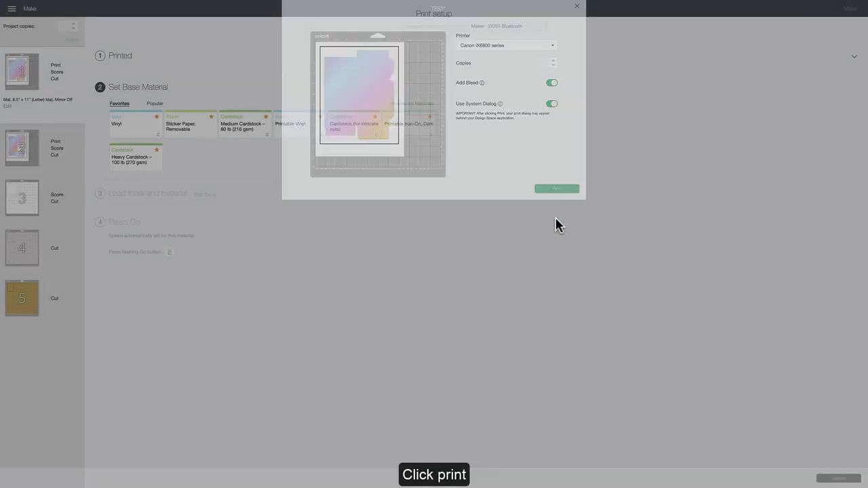